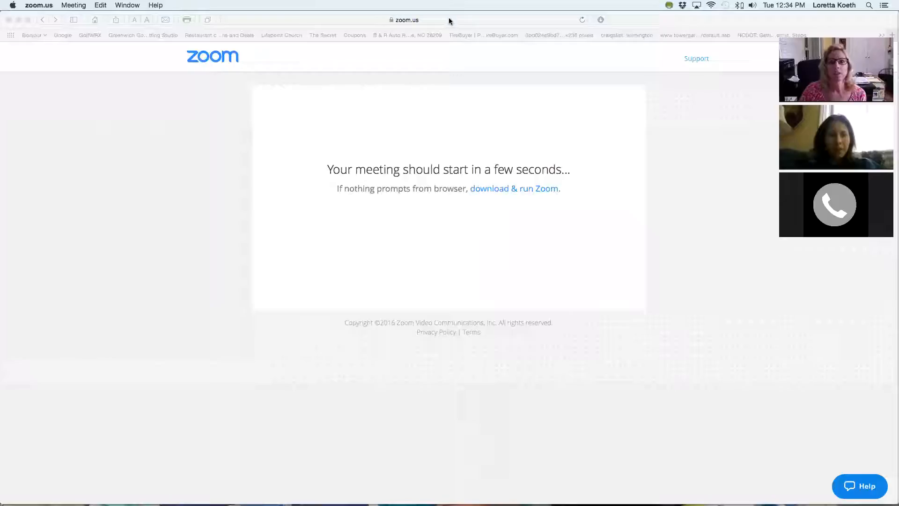
Switch to Safari, open a new browser window and go to the Canva website.
click(275, 174)
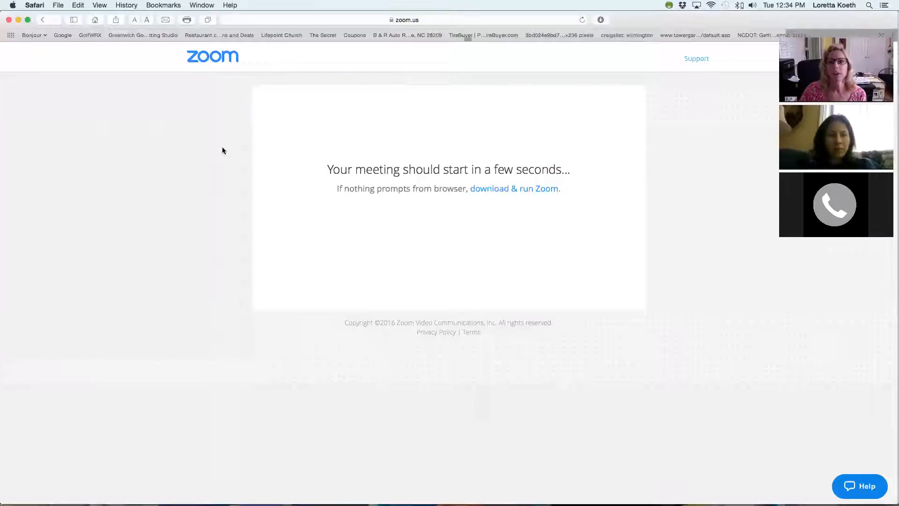
click(33, 6)
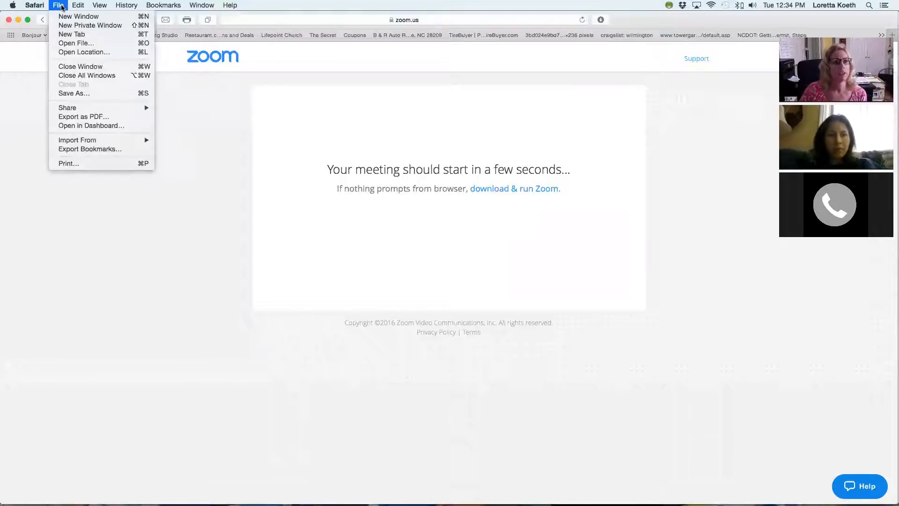
click(76, 21)
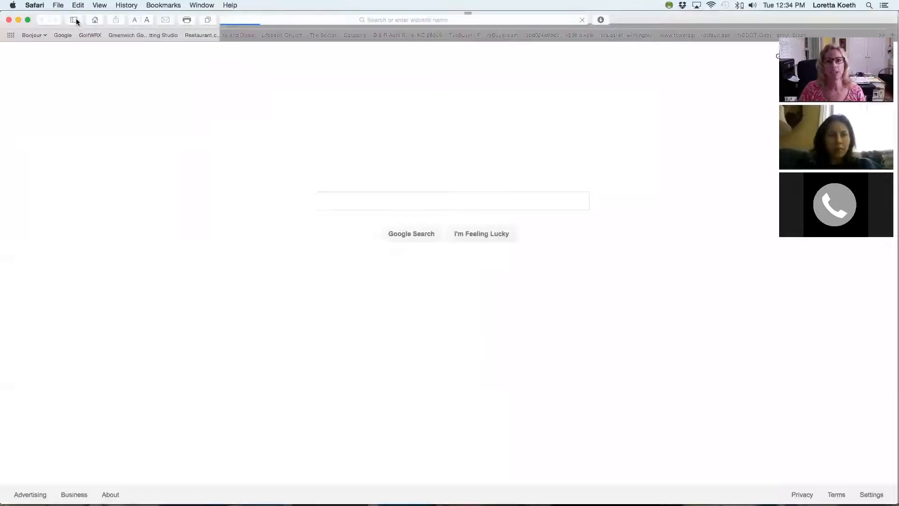
click(278, 19)
text(canva.com)
key(Return)
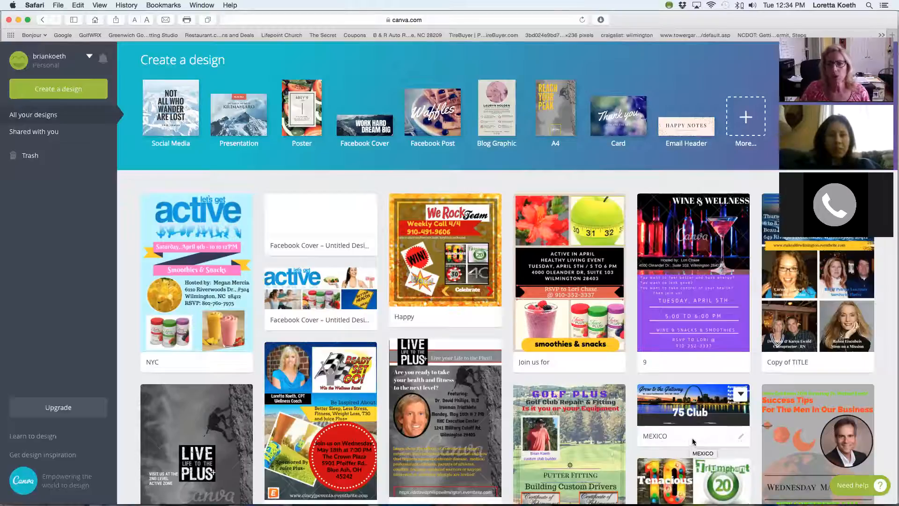
Look through the existing designs on the Canva home page for examples of flyers, covers and posts.
scroll(683, 405, down, 2)
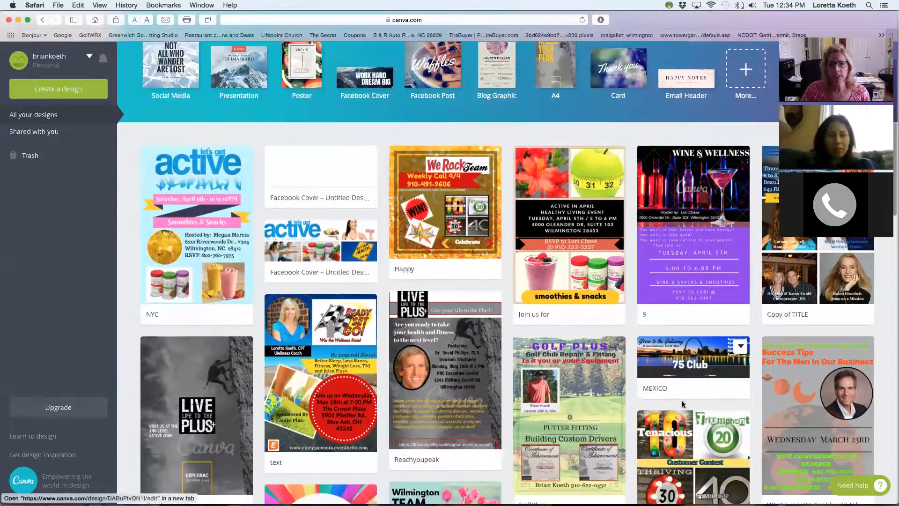
scroll(683, 404, down, 5)
scroll(684, 405, down, 2)
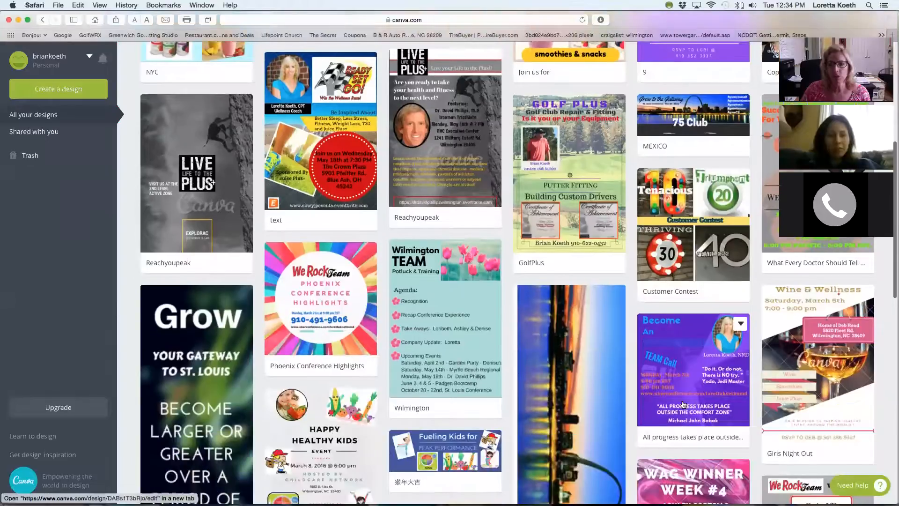
scroll(683, 403, down, 2)
scroll(682, 404, down, 3)
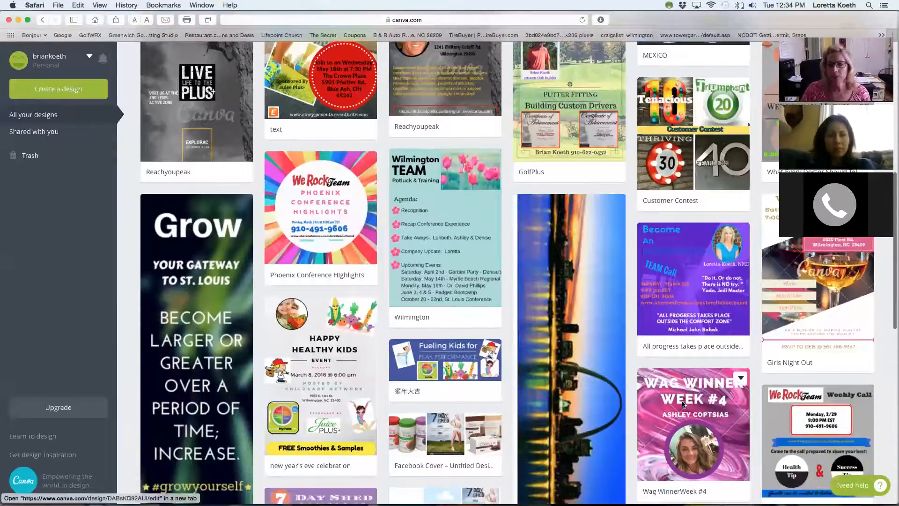
scroll(683, 403, down, 5)
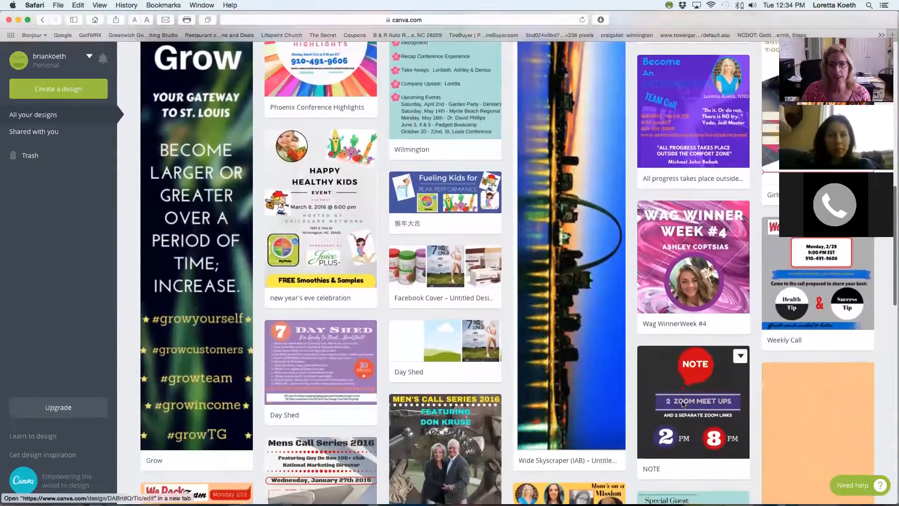
scroll(682, 401, down, 4)
scroll(682, 400, down, 6)
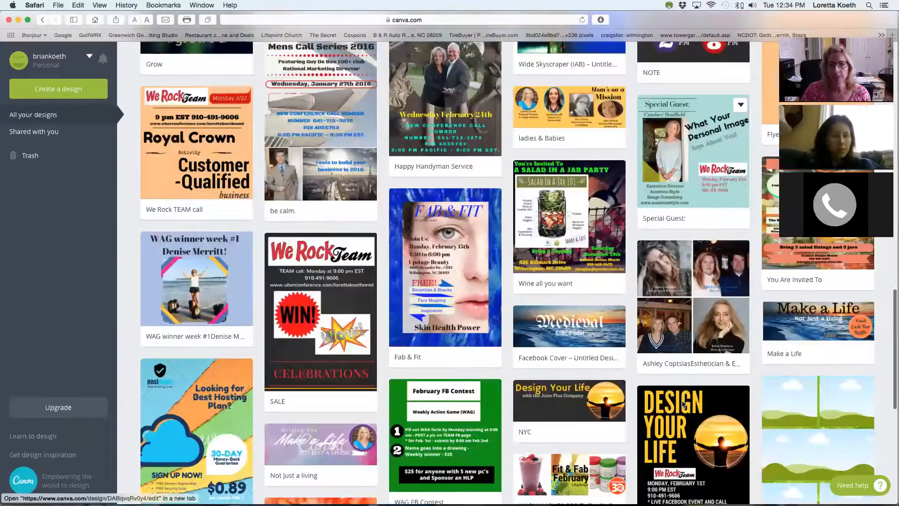
scroll(683, 404, down, 7)
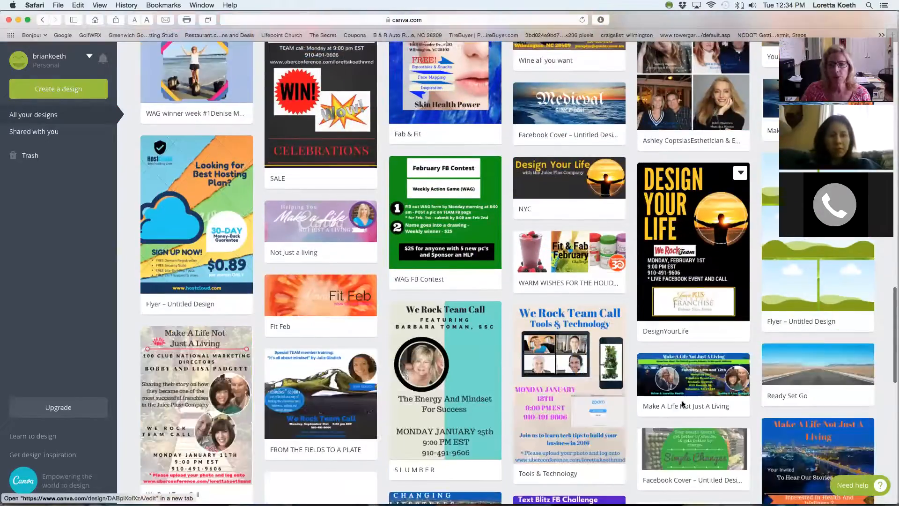
scroll(683, 403, down, 4)
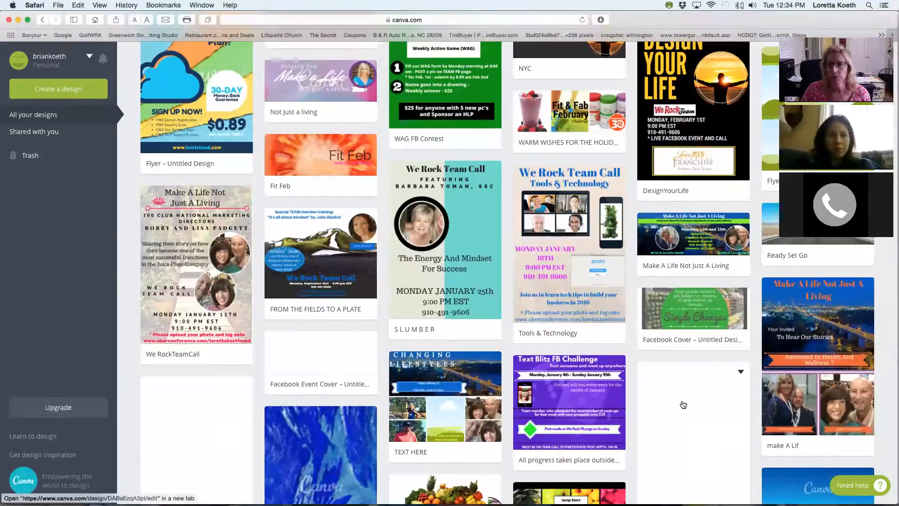
scroll(683, 405, up, 15)
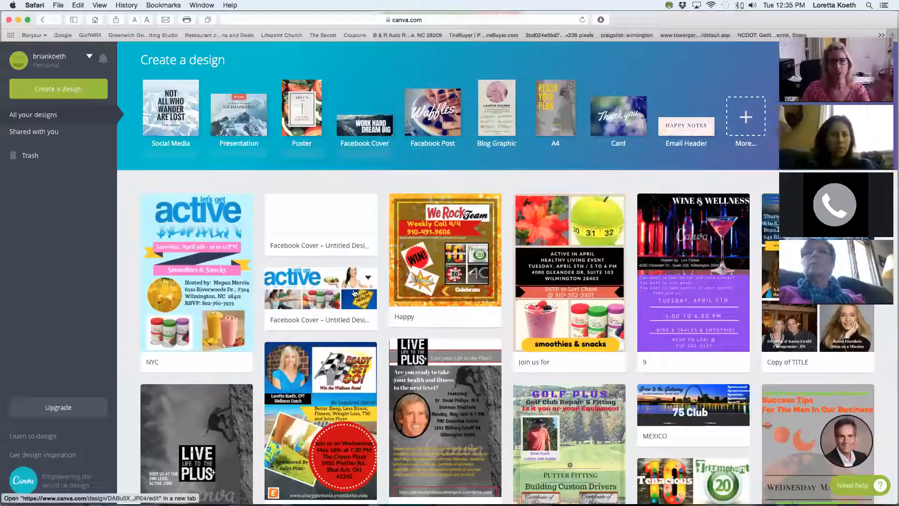
Create a new Facebook Cover design and apply the dark "Le Nouvel Classique" layout.
click(369, 132)
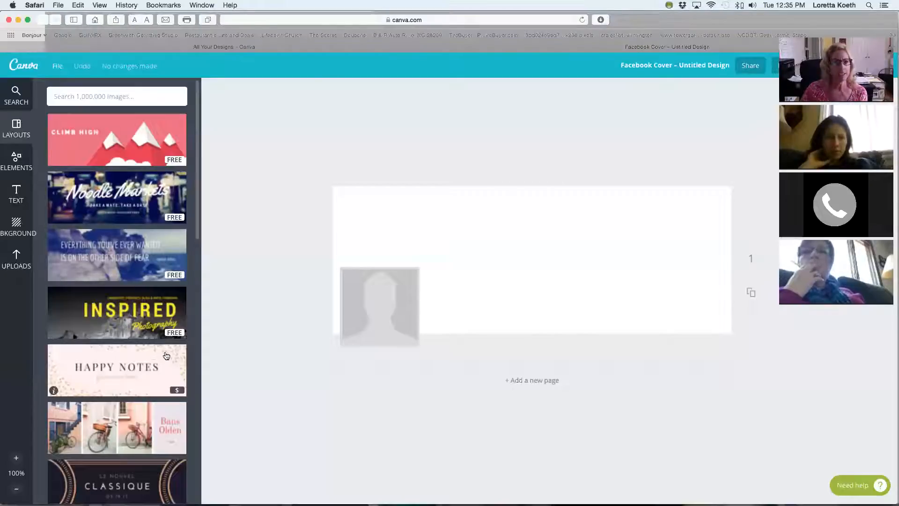
scroll(149, 362, down, 3)
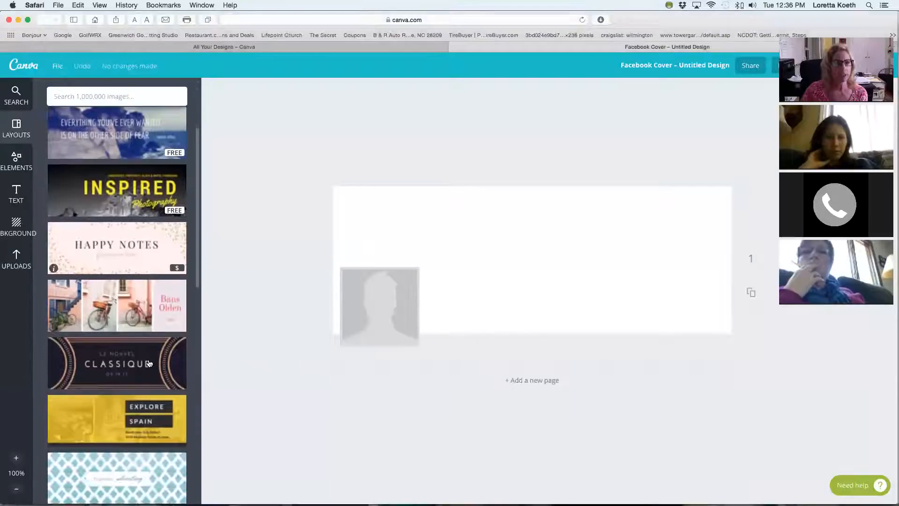
click(149, 362)
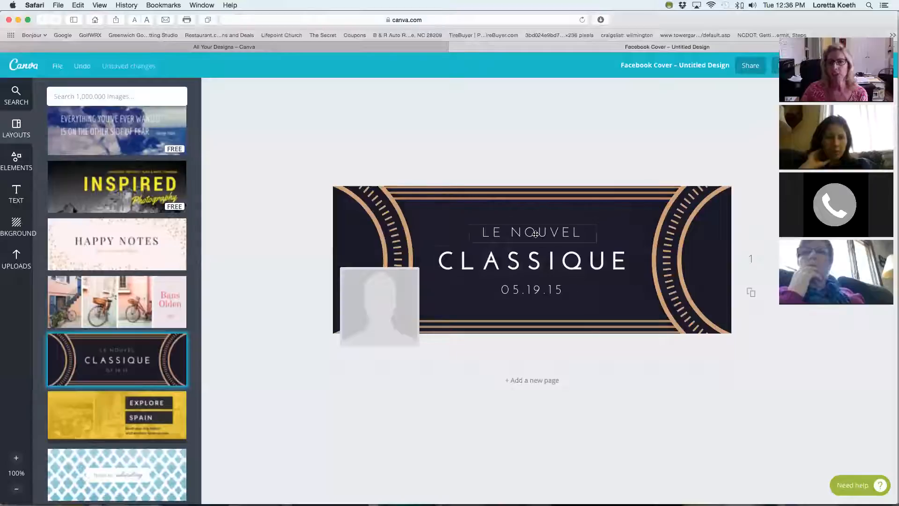
Delete the "LE NOUVEL", "CLASSIQUE" and "05.19.15" text elements from the cover.
click(543, 233)
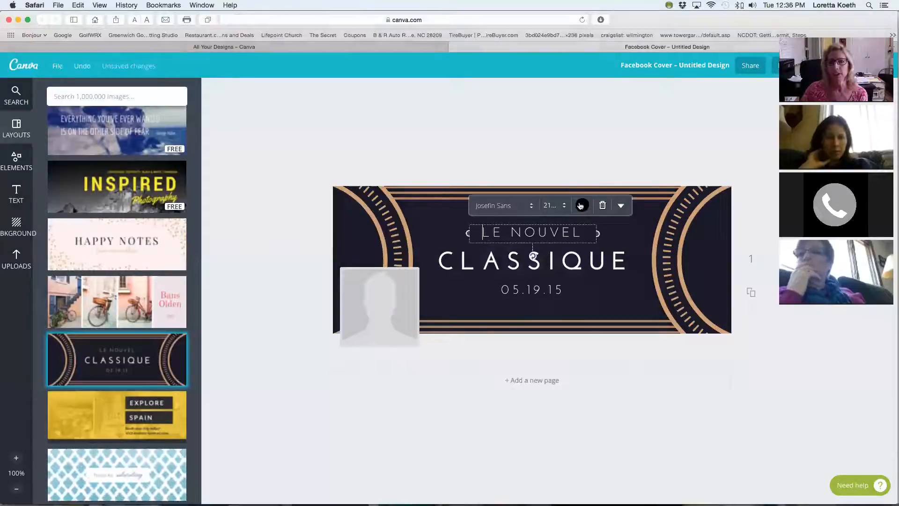
key(BackSpace)
click(543, 260)
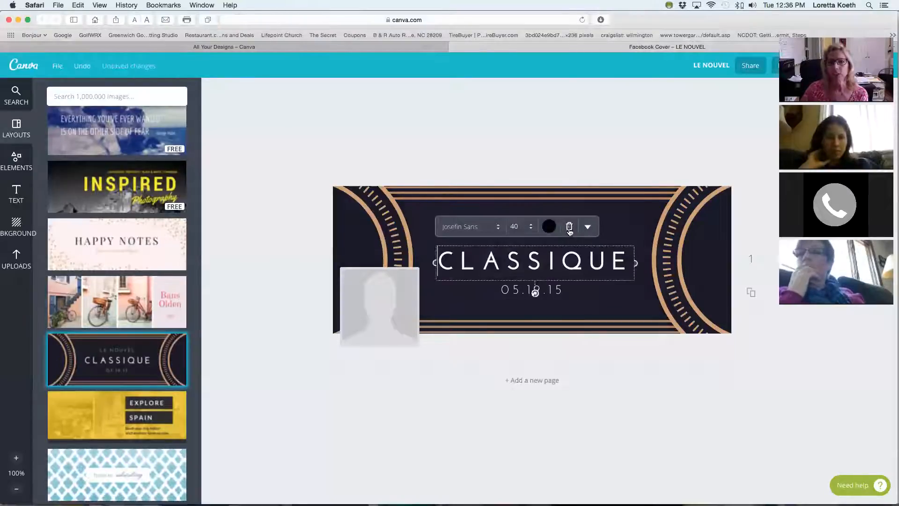
key(BackSpace)
click(527, 291)
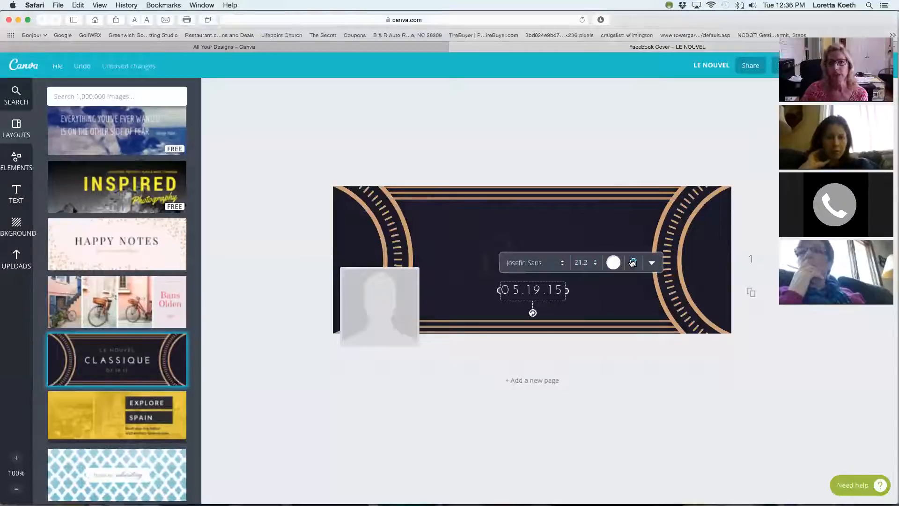
key(BackSpace)
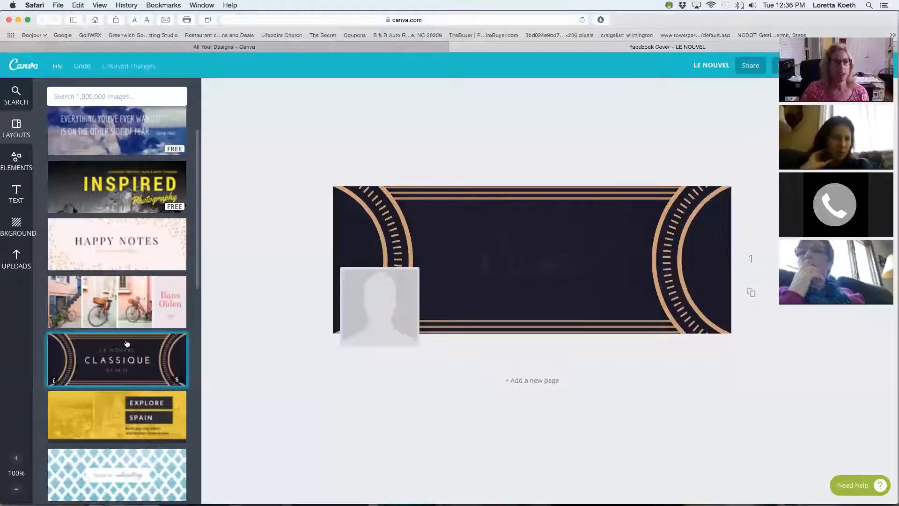
Set the cover's background to the free plain purple, and replace it with the $1 blue sky and clouds image.
click(19, 230)
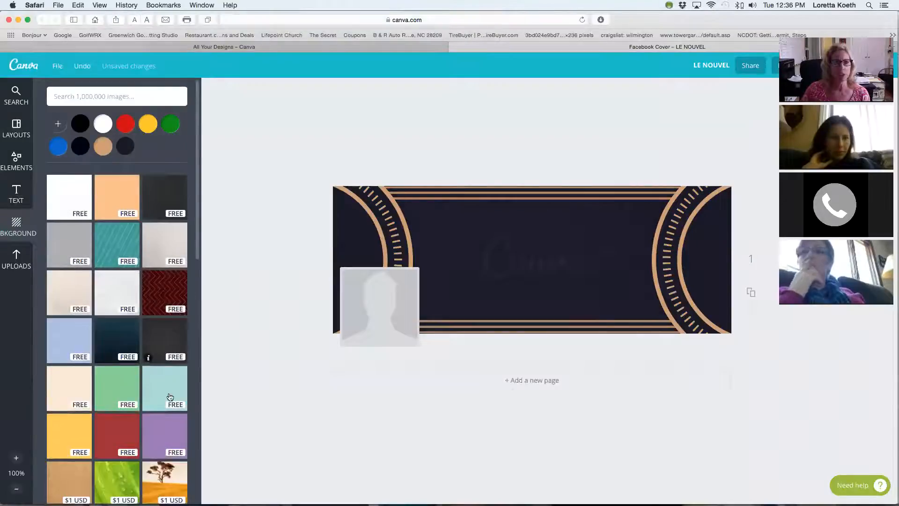
scroll(163, 357, down, 3)
click(166, 347)
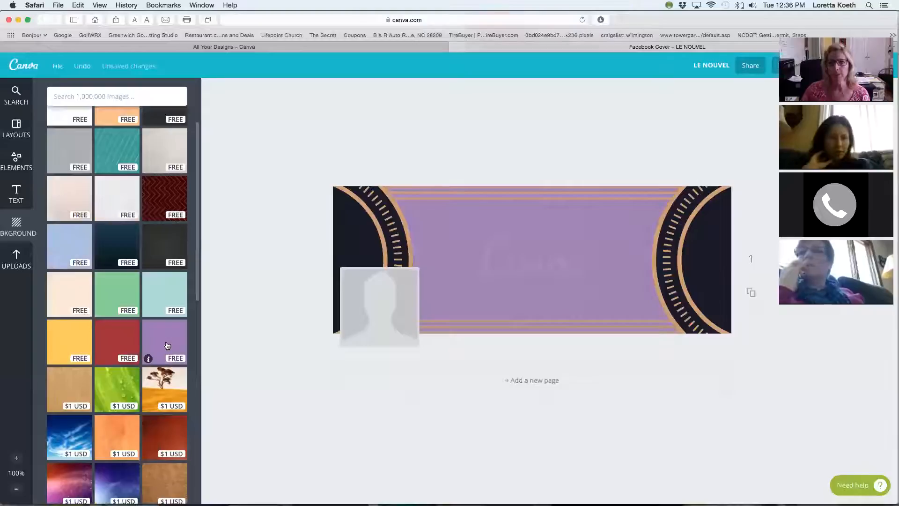
scroll(167, 345, down, 15)
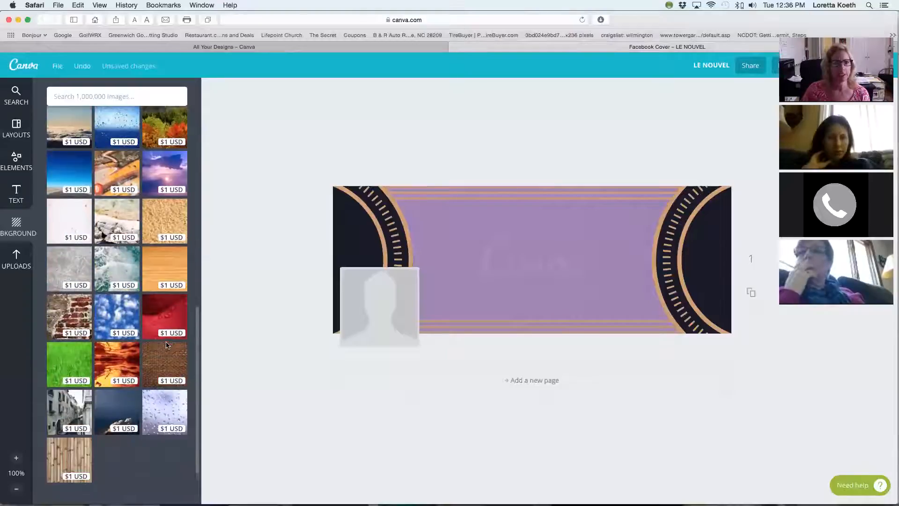
scroll(152, 323, up, 2)
click(115, 313)
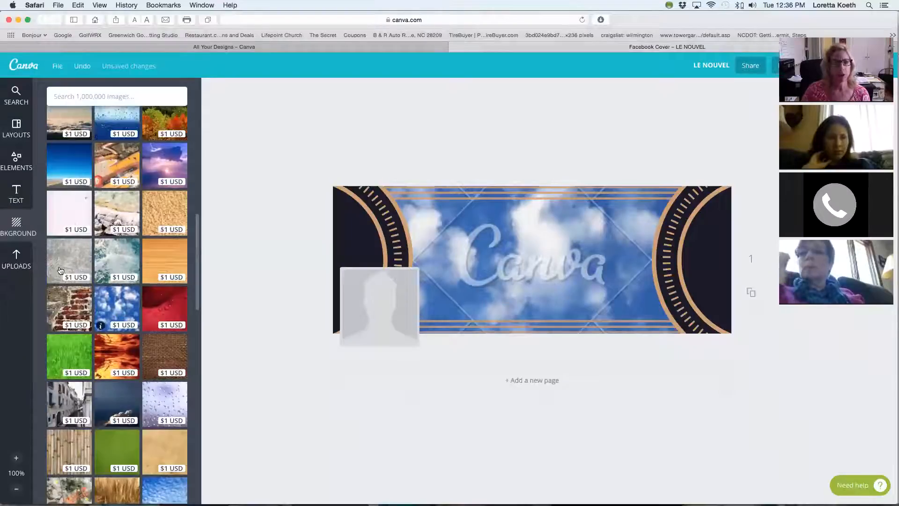
click(16, 226)
click(13, 266)
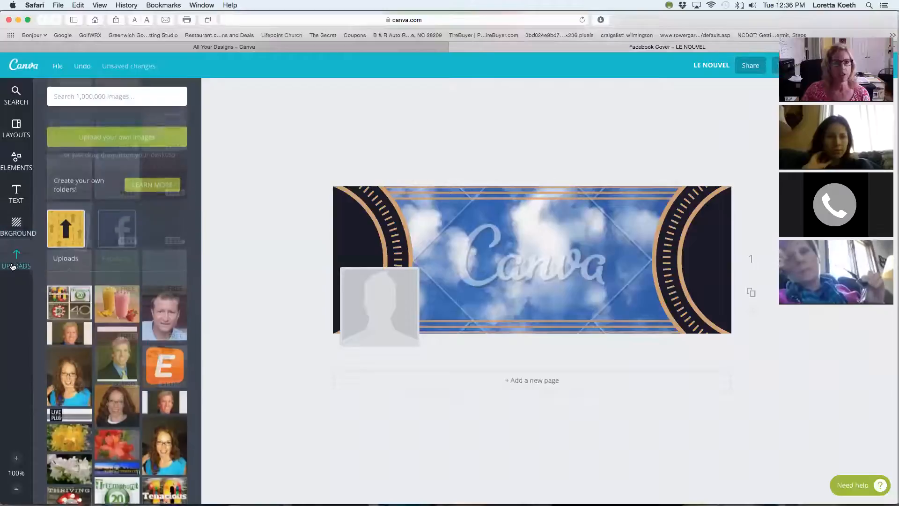
click(16, 224)
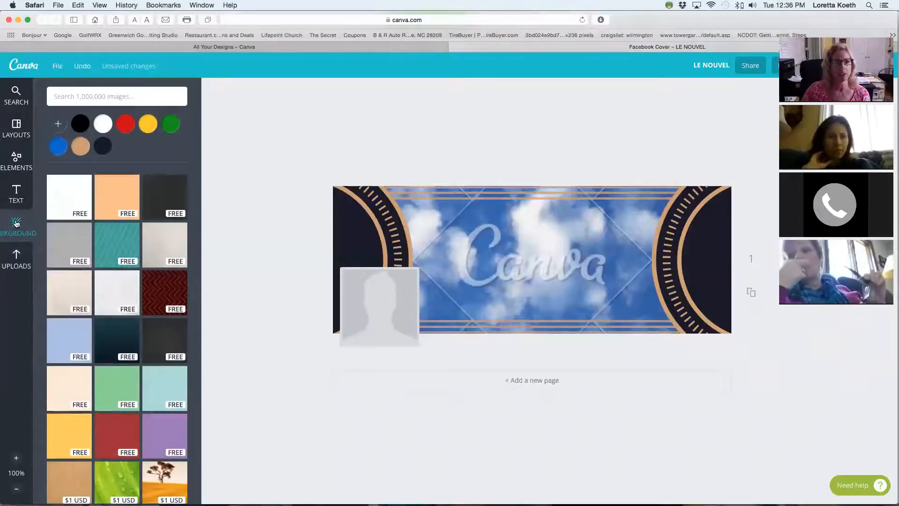
Find the photo grid layouts and apply the one with three equal side-by-side frames to the cover.
click(16, 129)
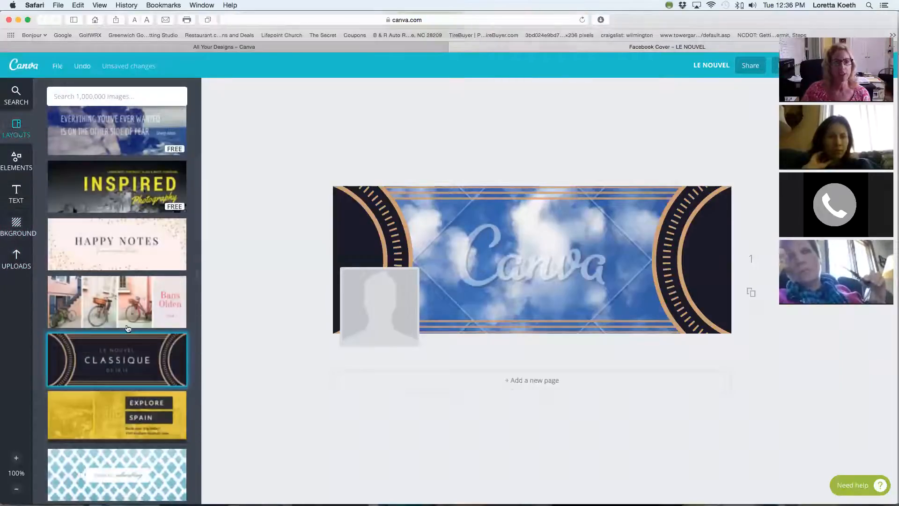
click(9, 229)
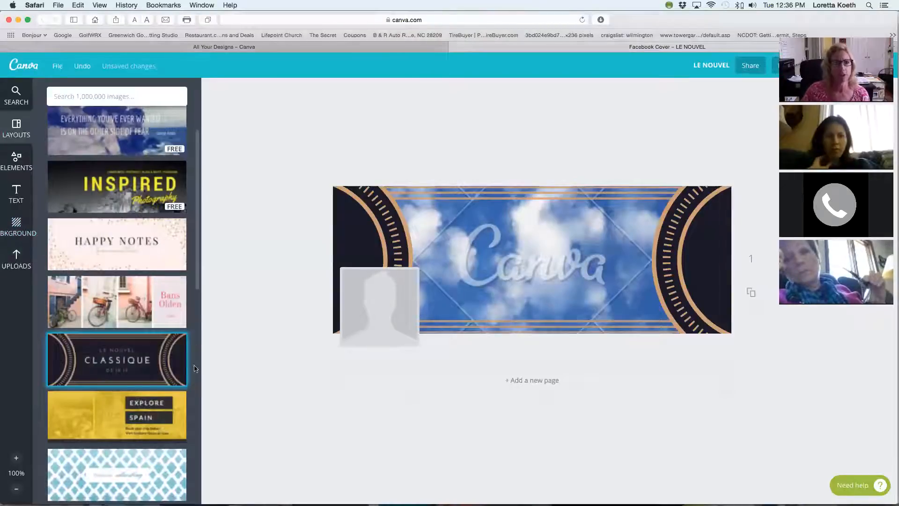
scroll(145, 420, down, 5)
scroll(145, 420, down, 15)
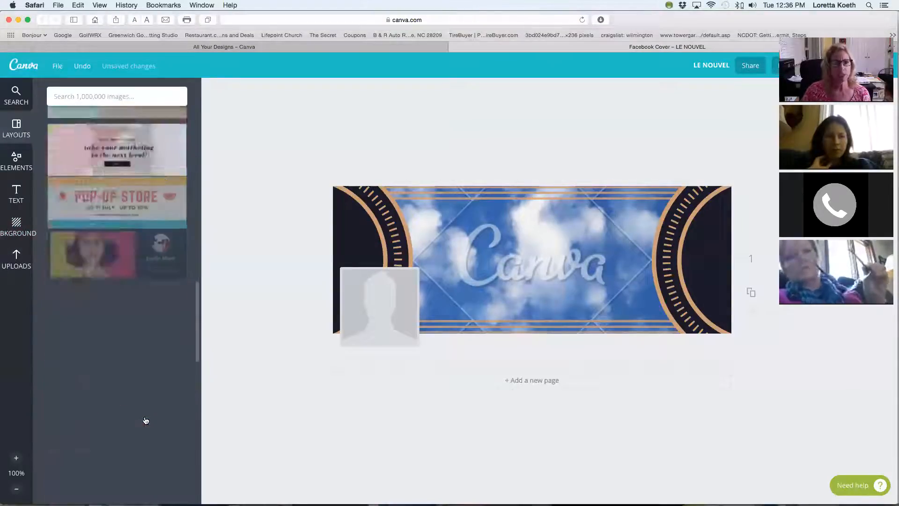
scroll(146, 420, down, 15)
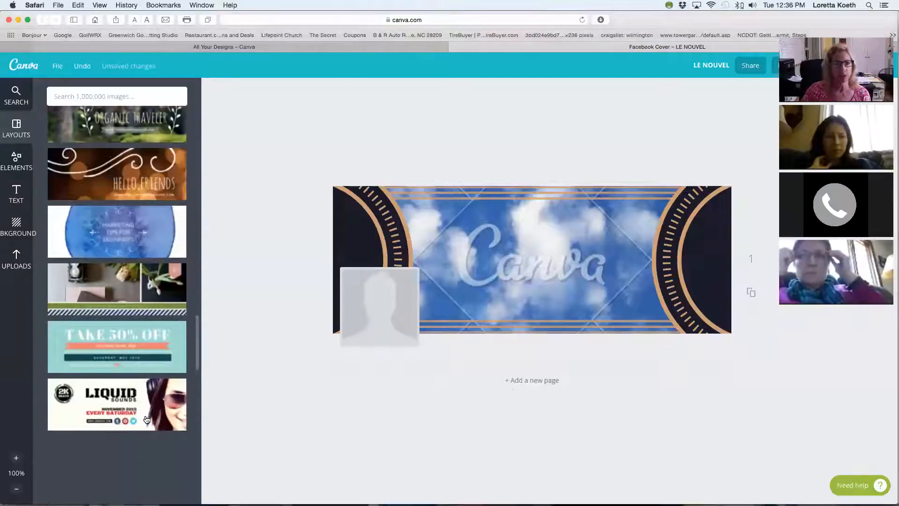
scroll(146, 420, down, 15)
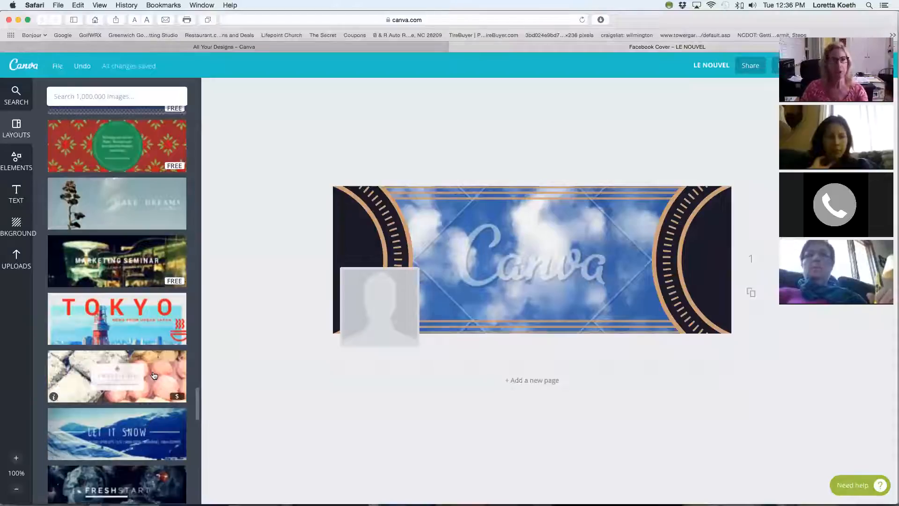
scroll(153, 386, down, 20)
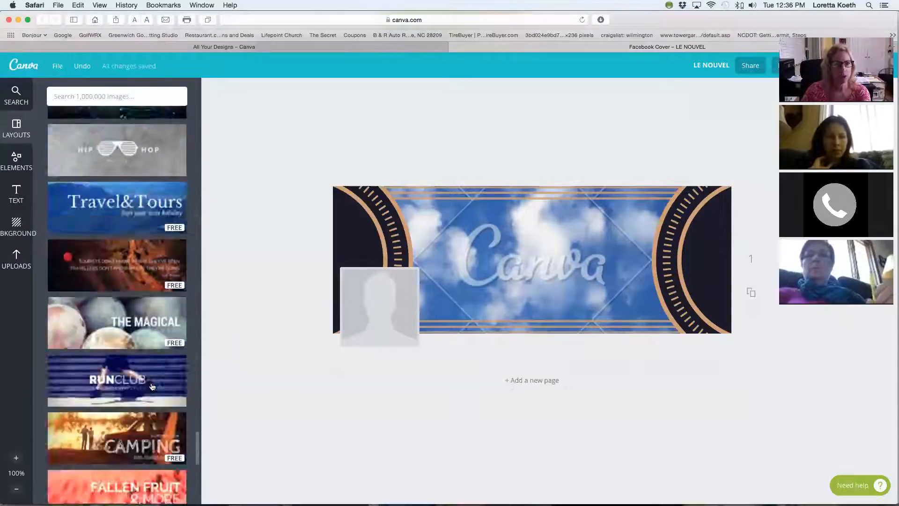
scroll(152, 386, down, 20)
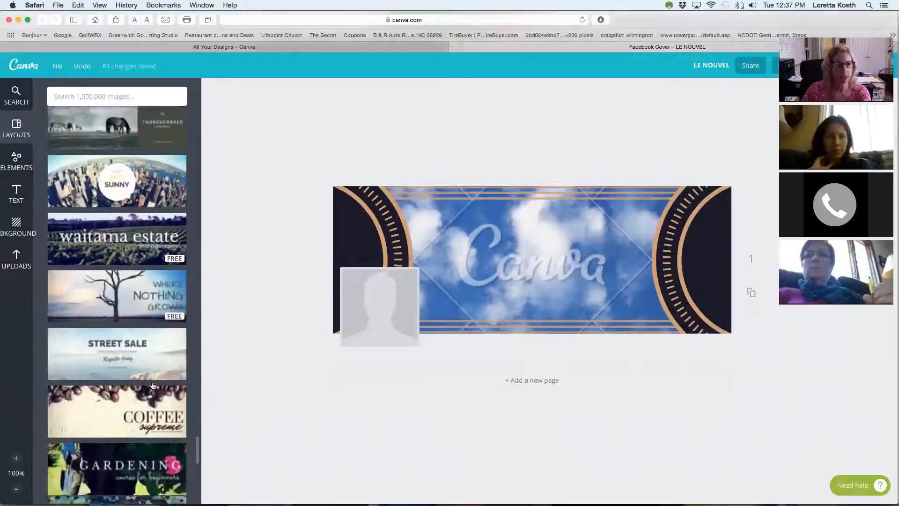
scroll(154, 386, down, 10)
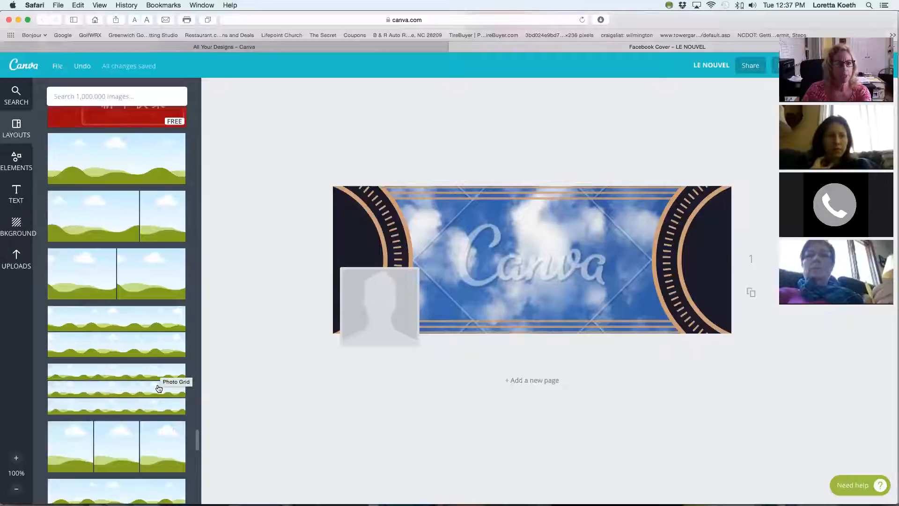
scroll(159, 388, down, 3)
click(122, 344)
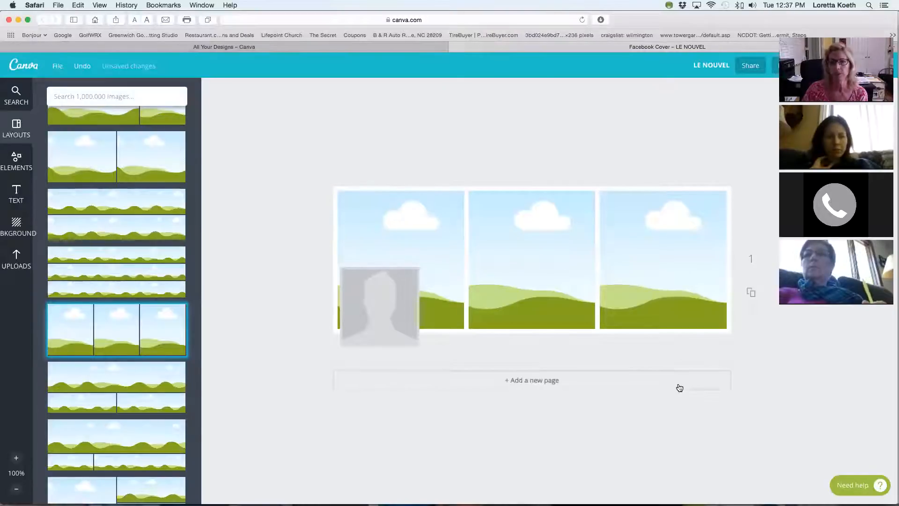
Fill the cover's third frame with the uploaded "Better Health Ahead" sign and the first frame with the woman holding vegetables and a dumbbell.
click(14, 266)
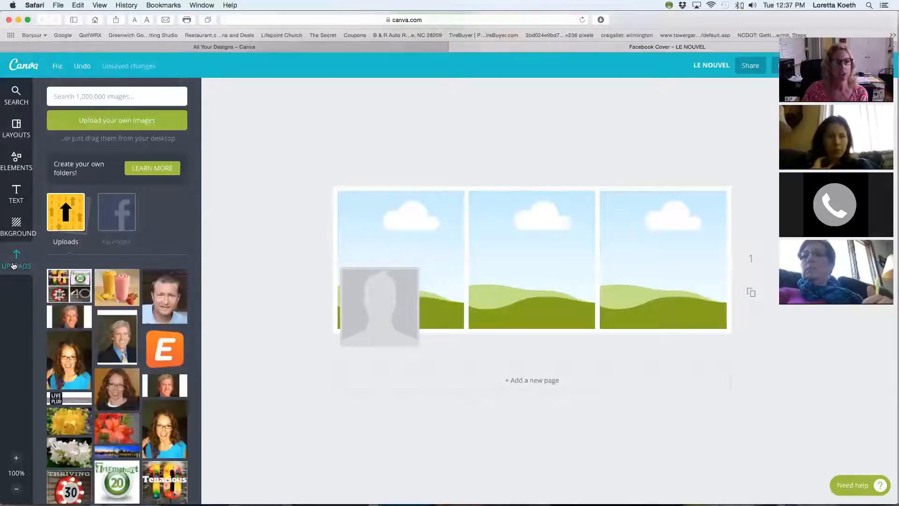
scroll(141, 374, down, 4)
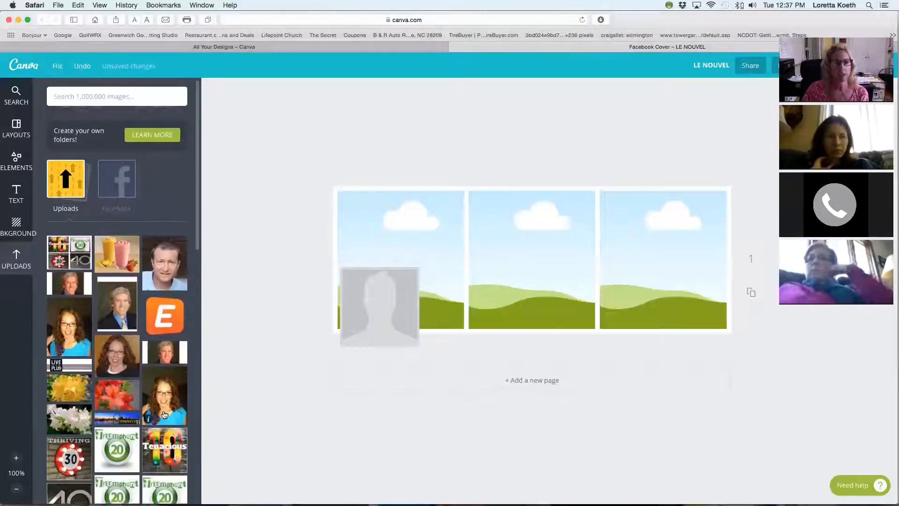
scroll(164, 412, down, 4)
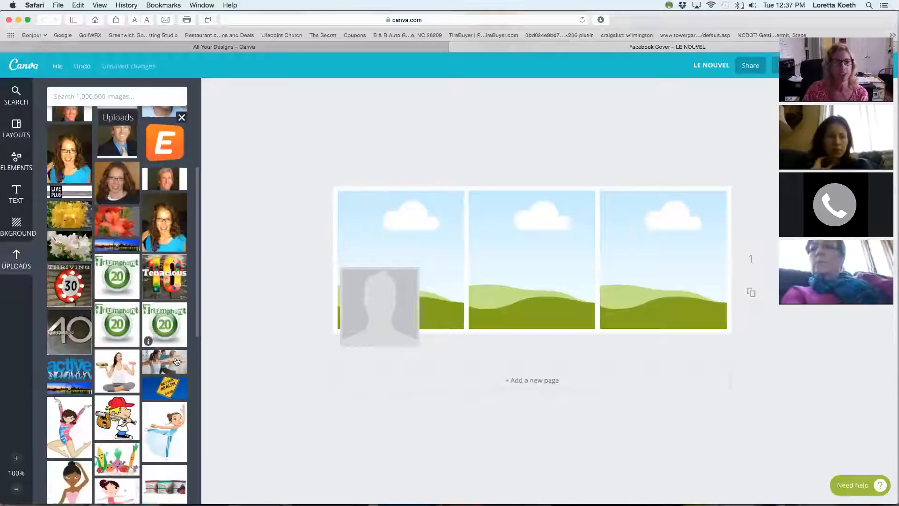
scroll(159, 362, down, 2)
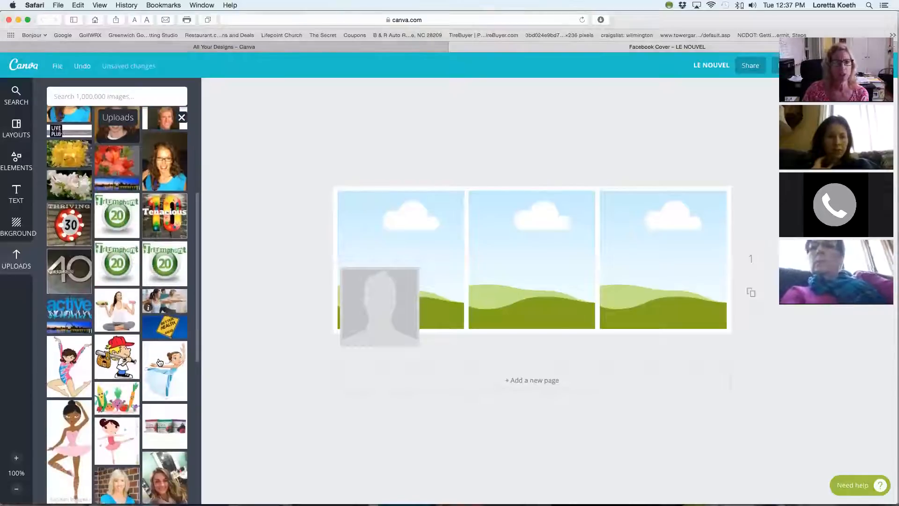
click(167, 329)
mouse_move(406, 257)
mouse_down()
mouse_move(726, 264)
mouse_move(687, 332)
mouse_up()
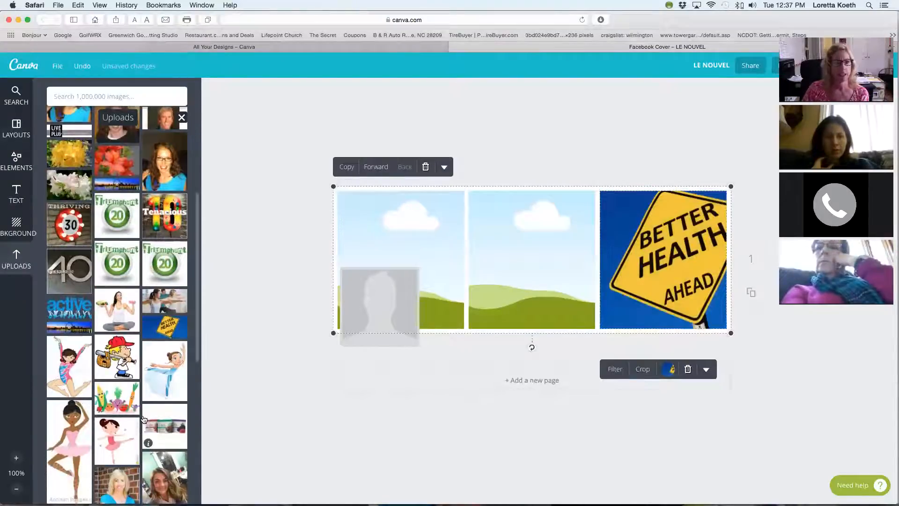
drag(121, 306, 398, 258)
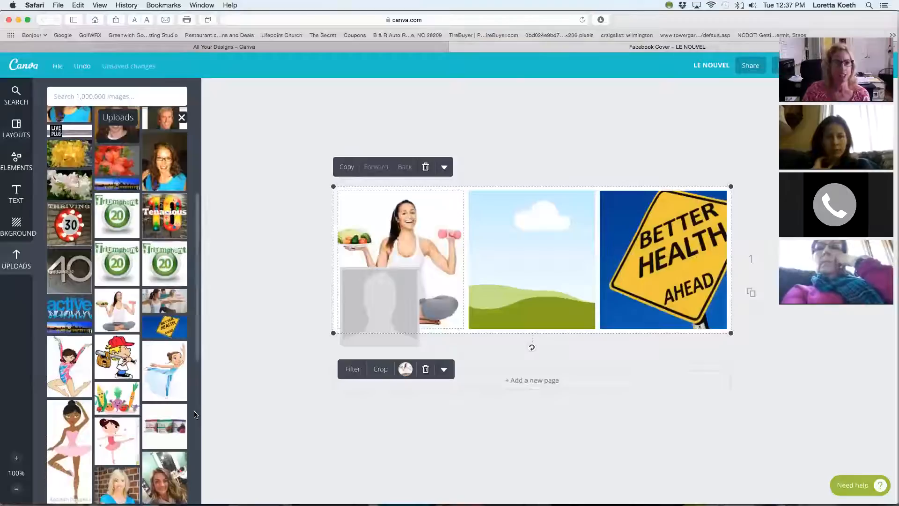
Upload today's PNG portrait from the Downloads folder and place it in the cover's middle frame.
scroll(118, 365, up, 4)
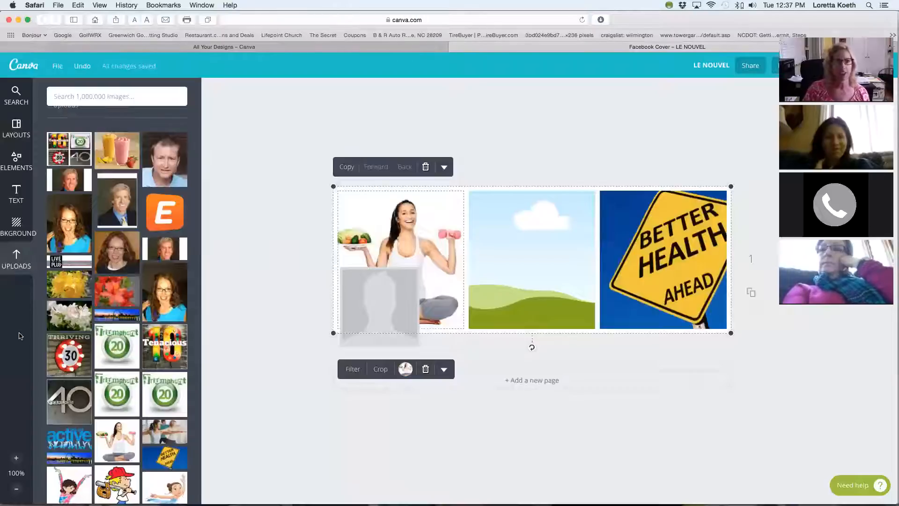
scroll(59, 316, up, 5)
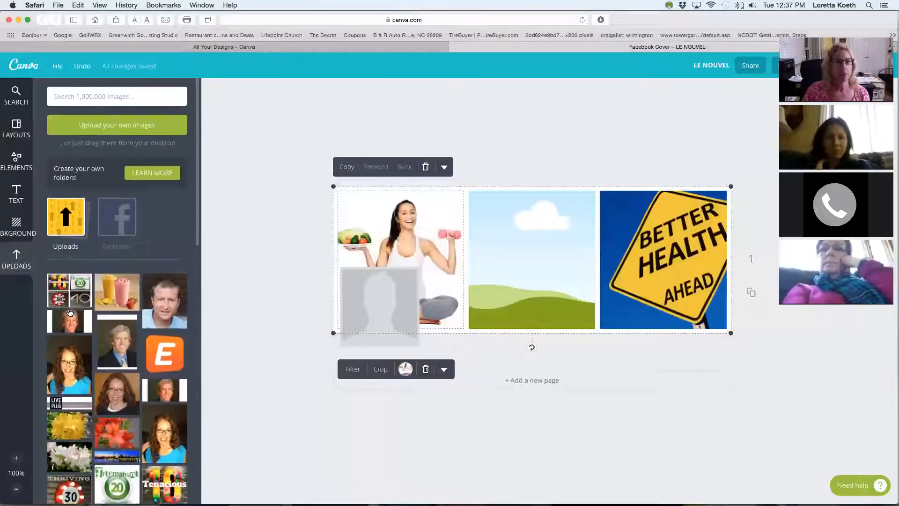
click(121, 126)
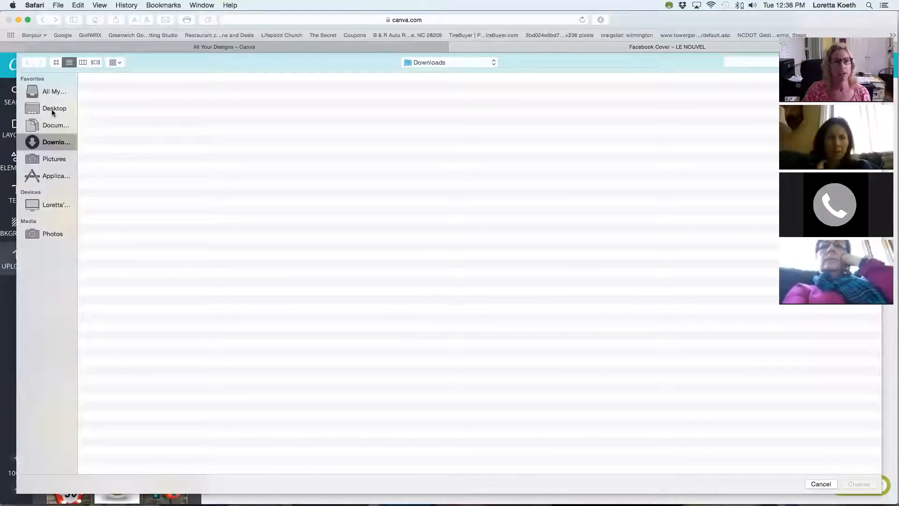
click(45, 146)
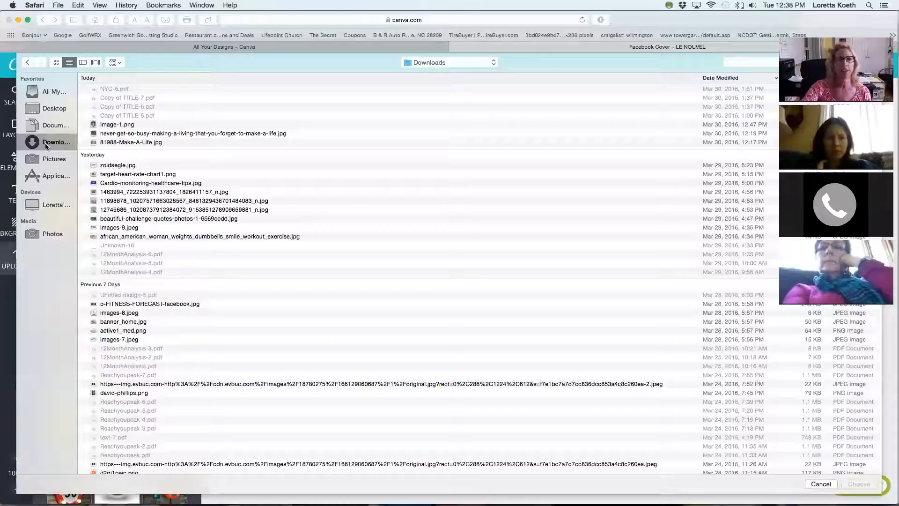
click(116, 125)
double_click(115, 125)
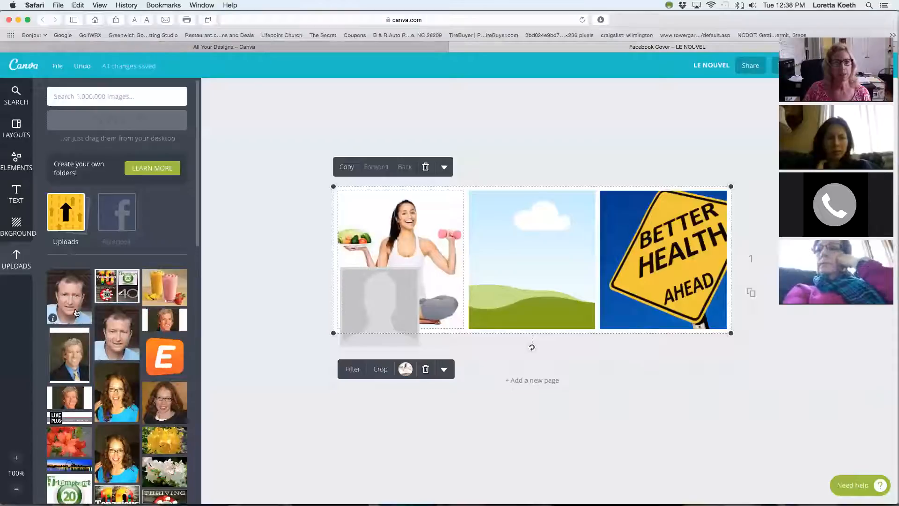
drag(74, 312, 536, 297)
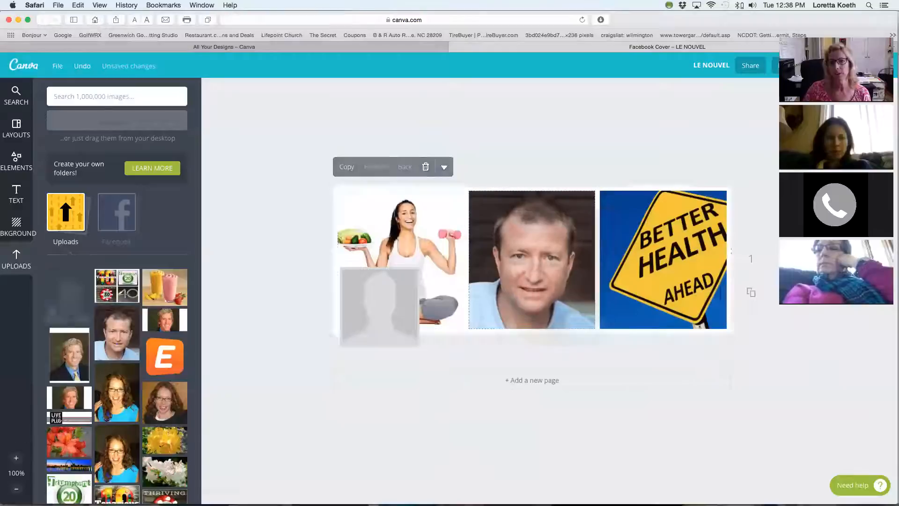
mouse_move(466, 503)
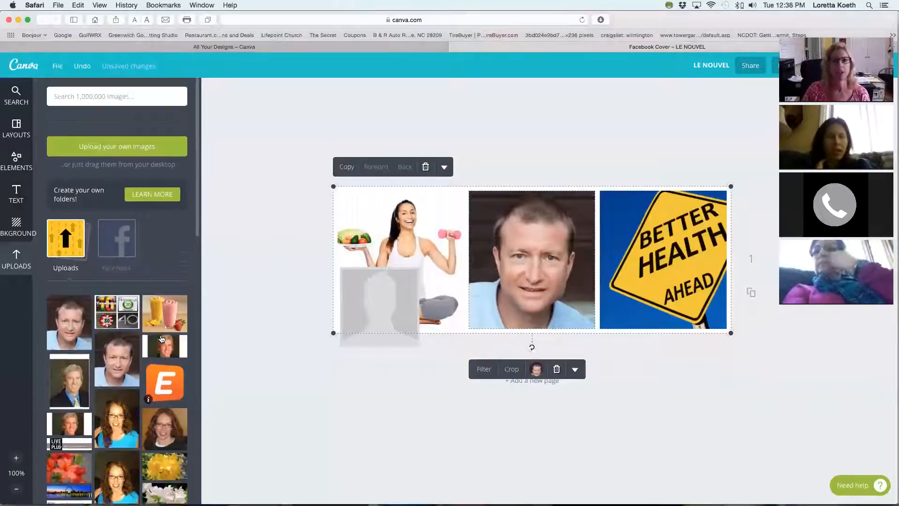
Return from the cover to the overview of all designs, staying on the page until its changes are saved.
click(24, 72)
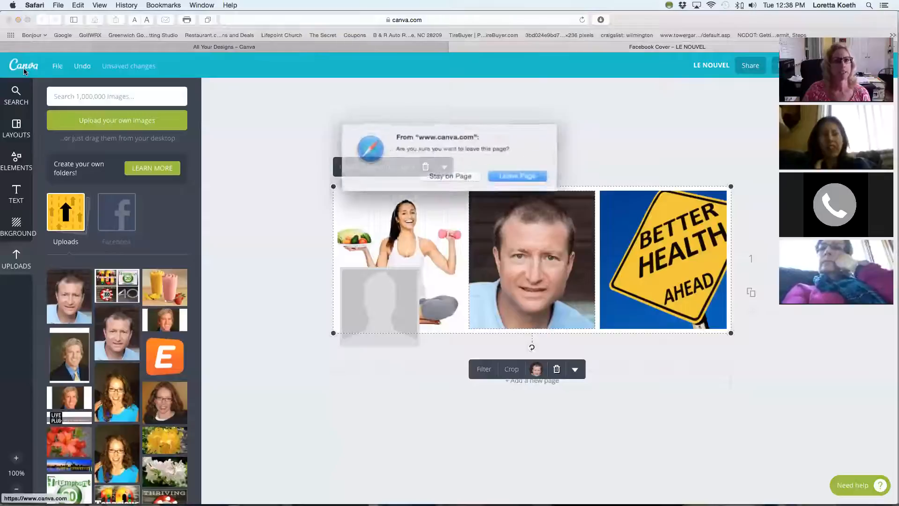
click(451, 174)
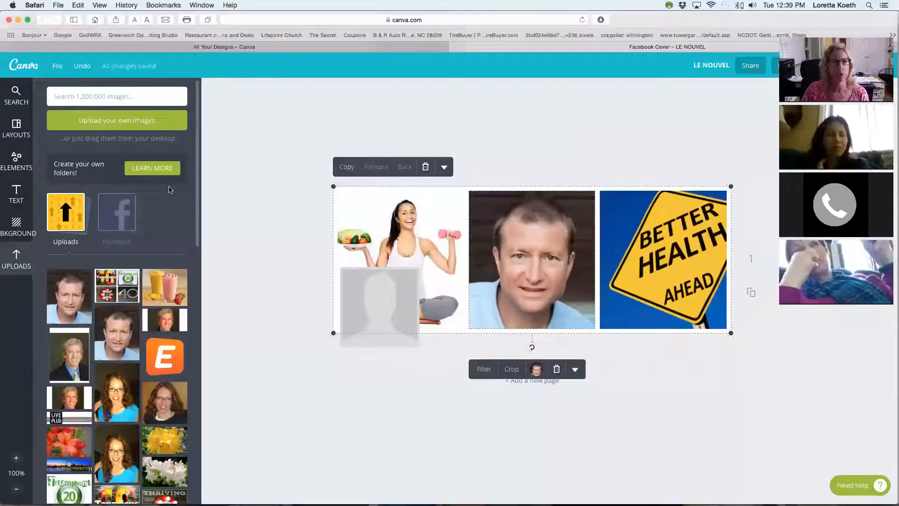
click(26, 65)
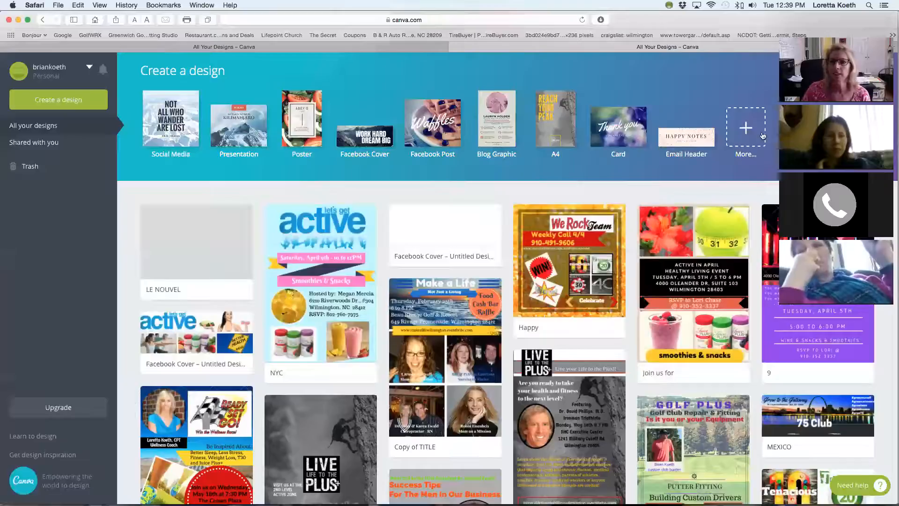
Show all design types and examine the social media, documents, blogging, marketing, header and event categories.
click(746, 131)
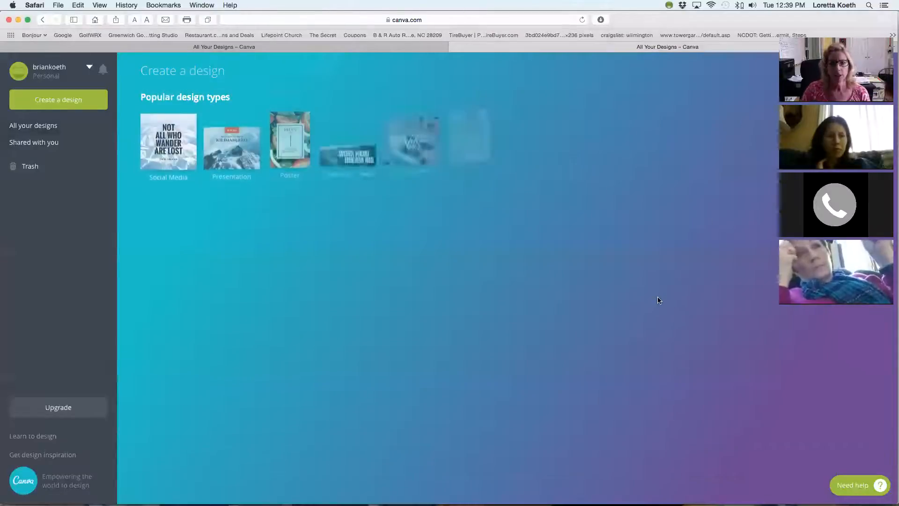
scroll(658, 300, down, 10)
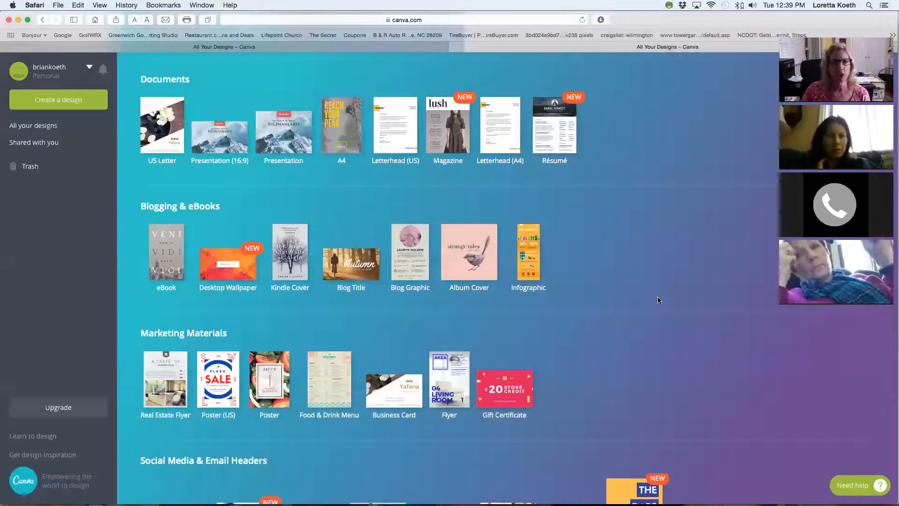
scroll(658, 300, up, 10)
scroll(658, 300, down, 5)
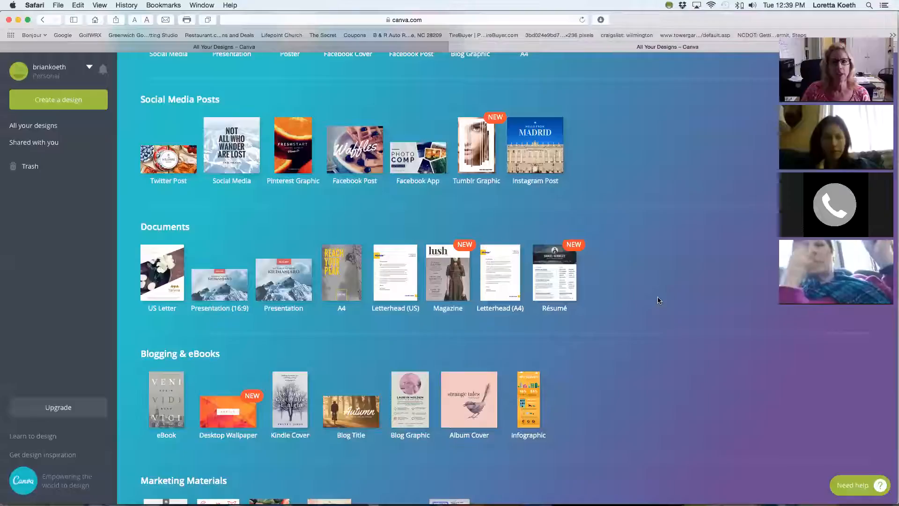
scroll(658, 300, down, 5)
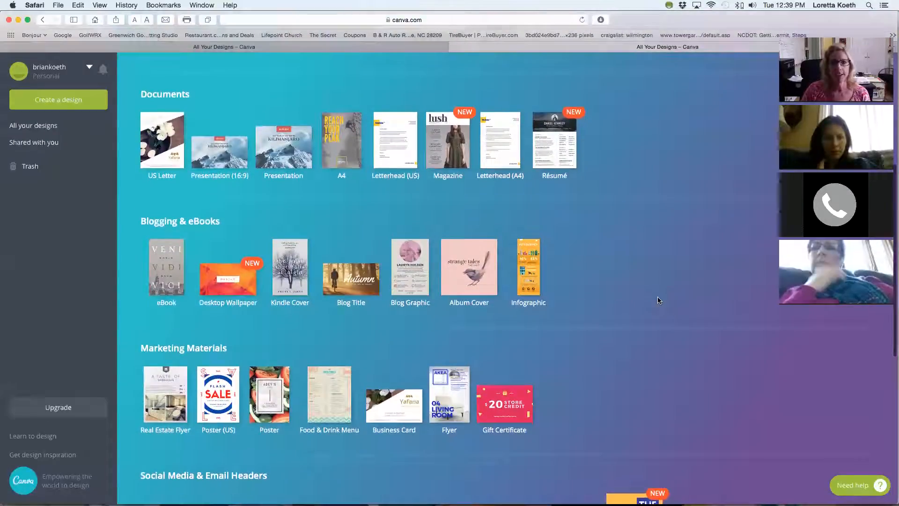
scroll(658, 300, down, 2)
scroll(658, 300, down, 2)
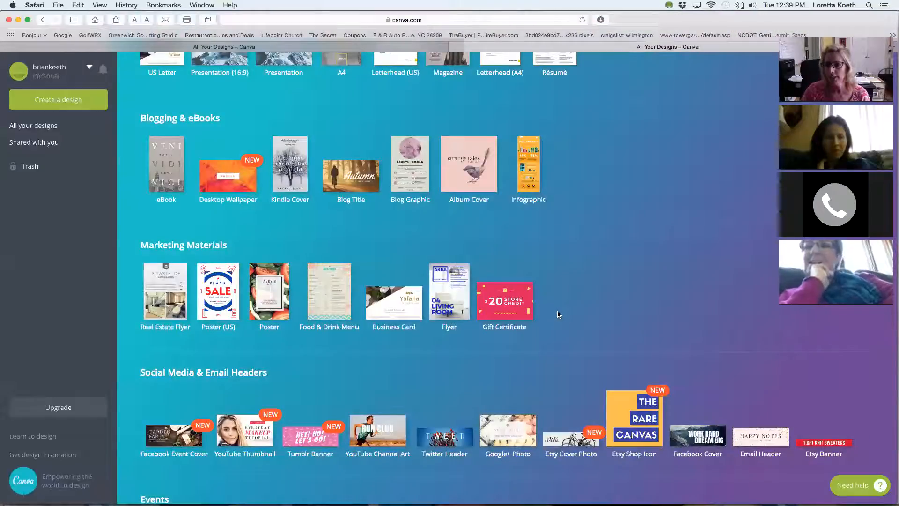
scroll(575, 310, down, 1)
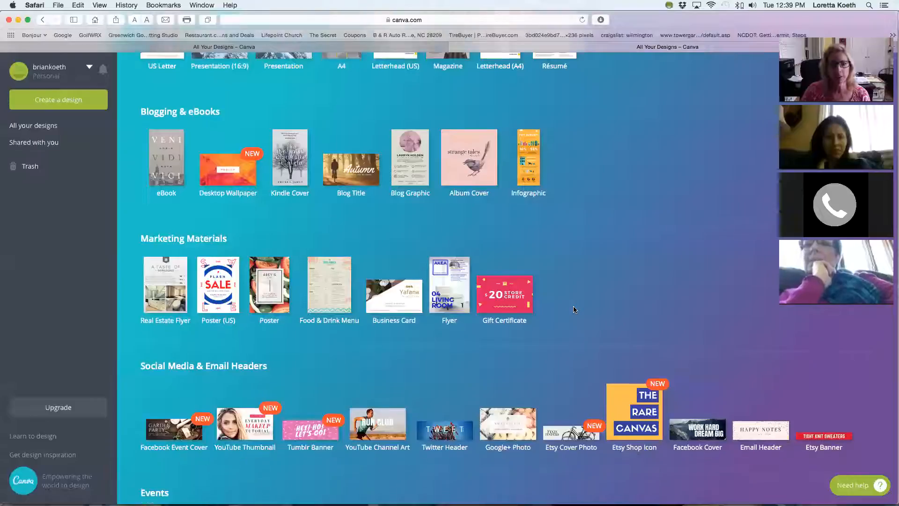
scroll(575, 310, down, 2)
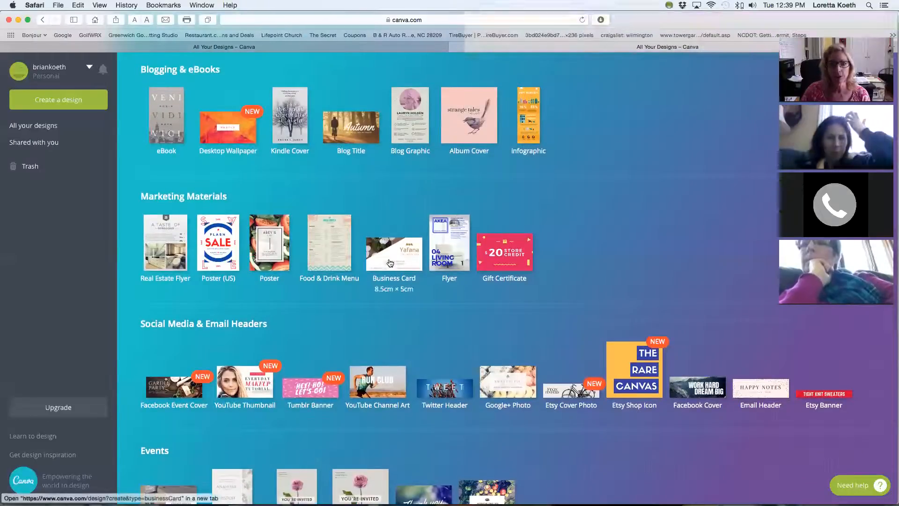
scroll(410, 289, down, 3)
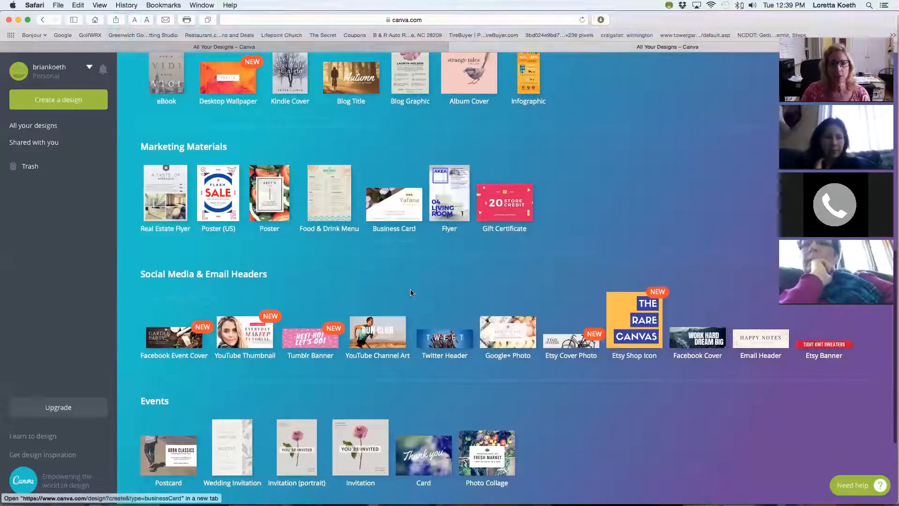
scroll(411, 293, up, 10)
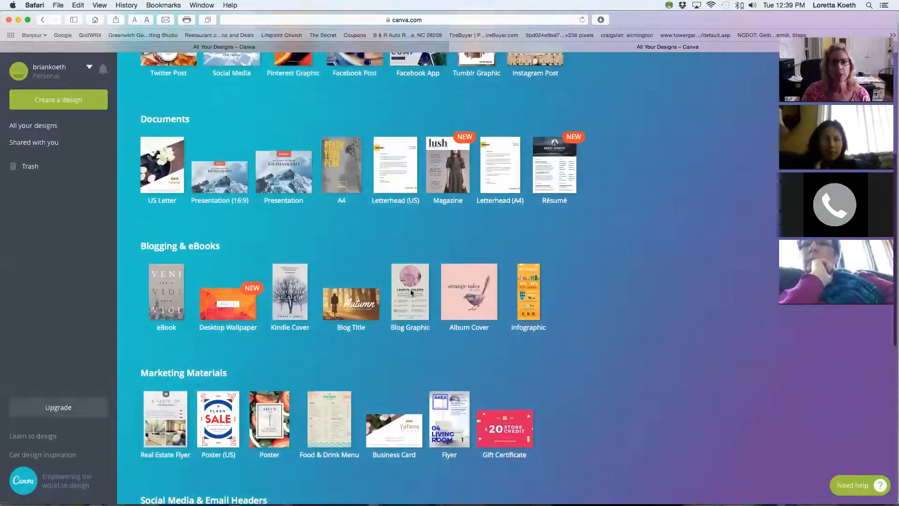
scroll(408, 286, up, 3)
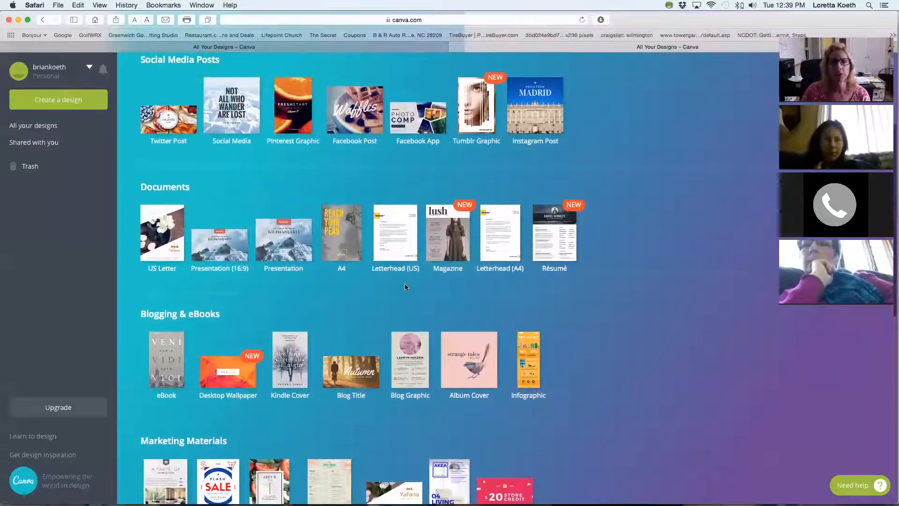
Create a new 5in × 7in Flyer from the marketing materials and expand the purple "Ladies Night" layout set.
scroll(643, 348, down, 8)
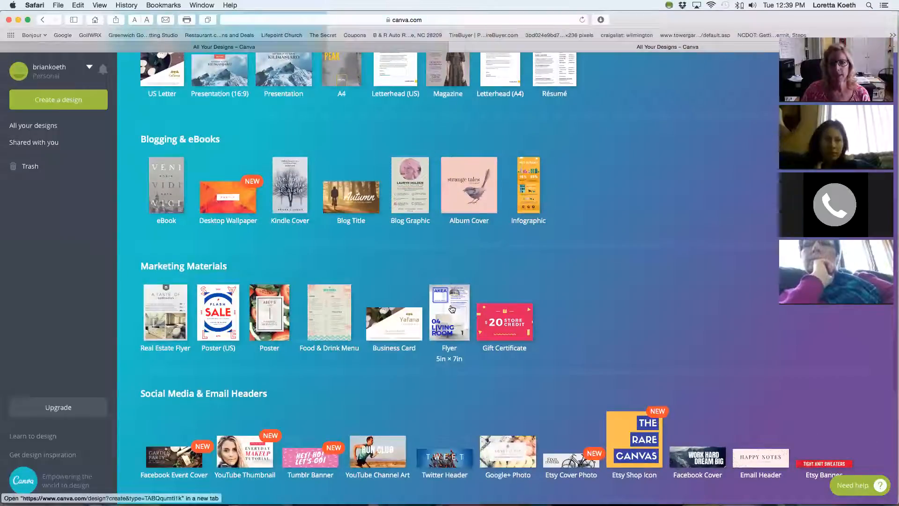
click(451, 308)
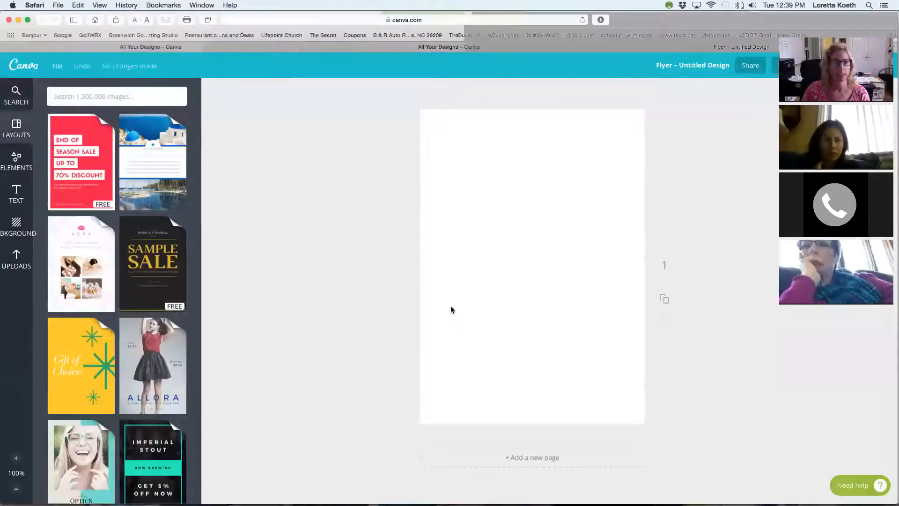
scroll(177, 357, down, 10)
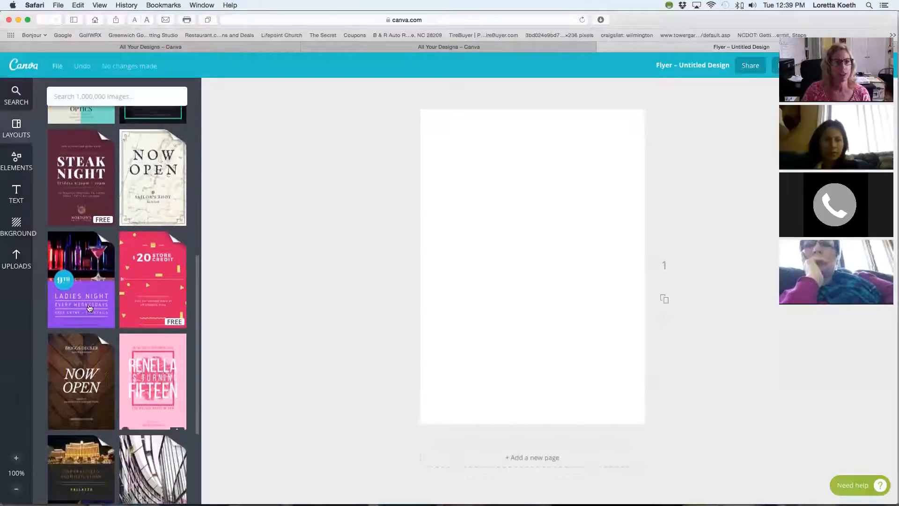
click(82, 293)
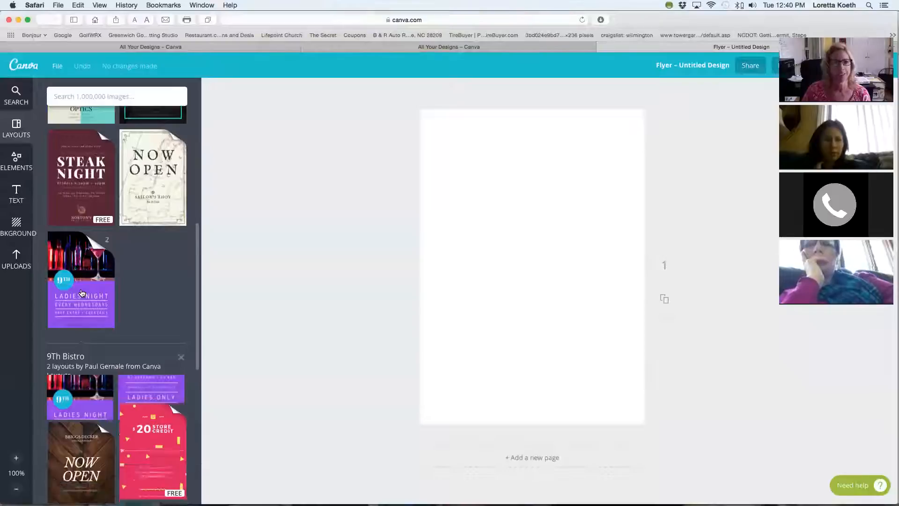
Browse the remaining flyer layouts and expand the "Nail Art Mondays" set to view its two layouts.
scroll(139, 300, down, 10)
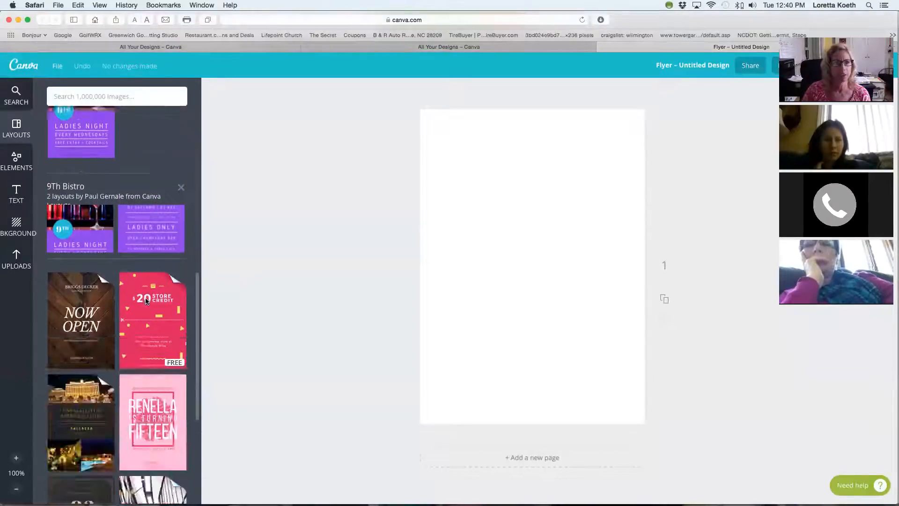
scroll(147, 302, down, 15)
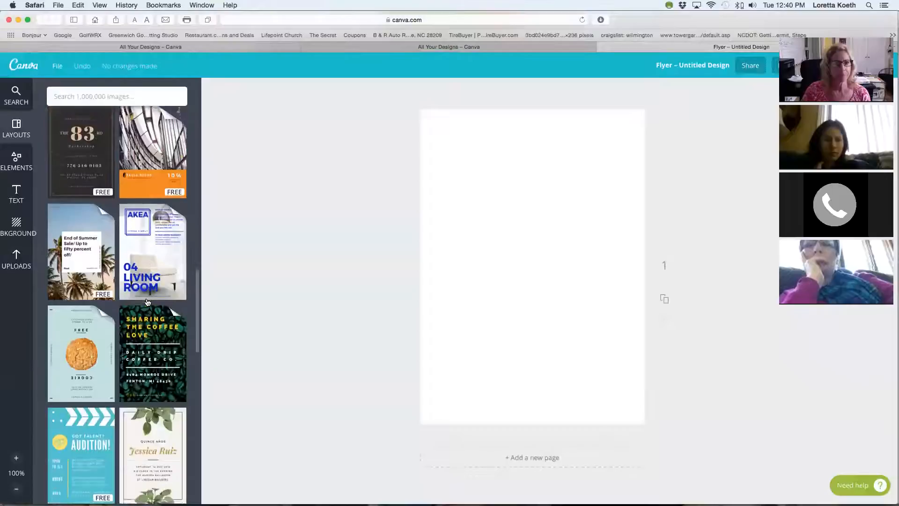
scroll(149, 301, down, 15)
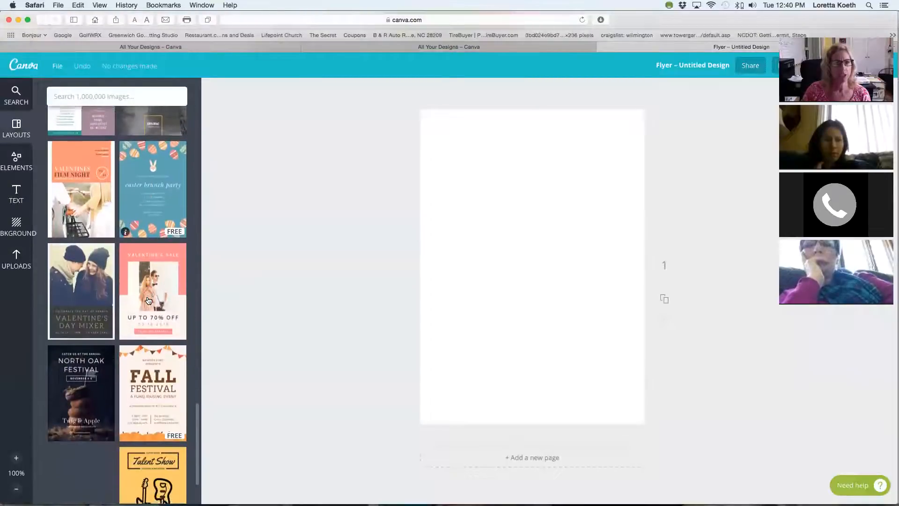
scroll(149, 300, up, 5)
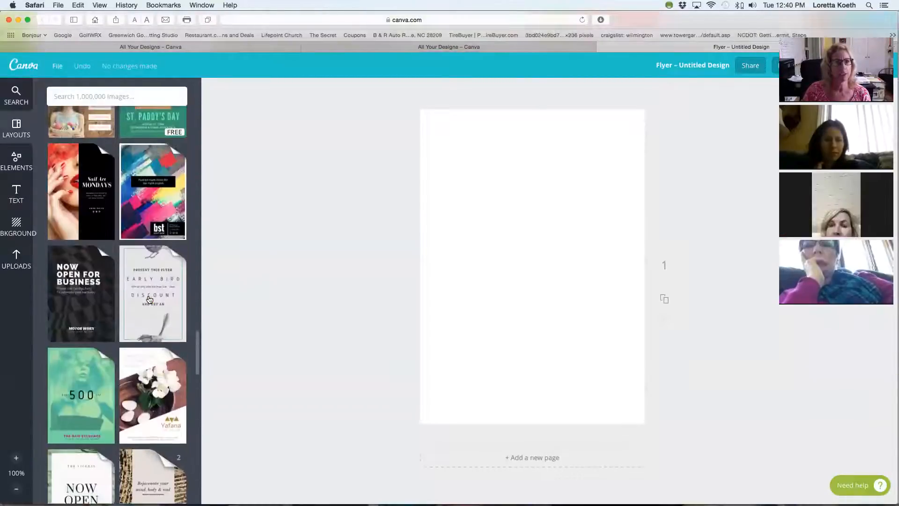
click(77, 195)
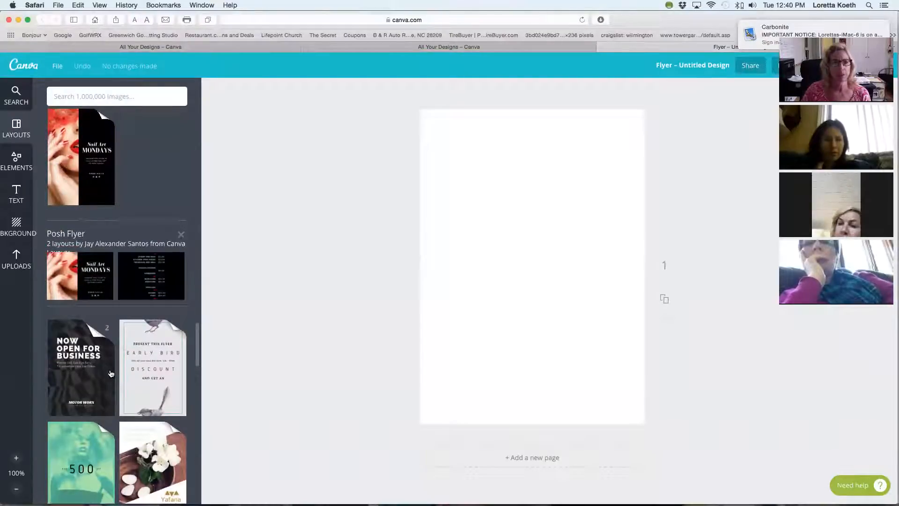
Browse the remaining flyer layout templates down to the plain photo grid layouts.
scroll(111, 373, down, 5)
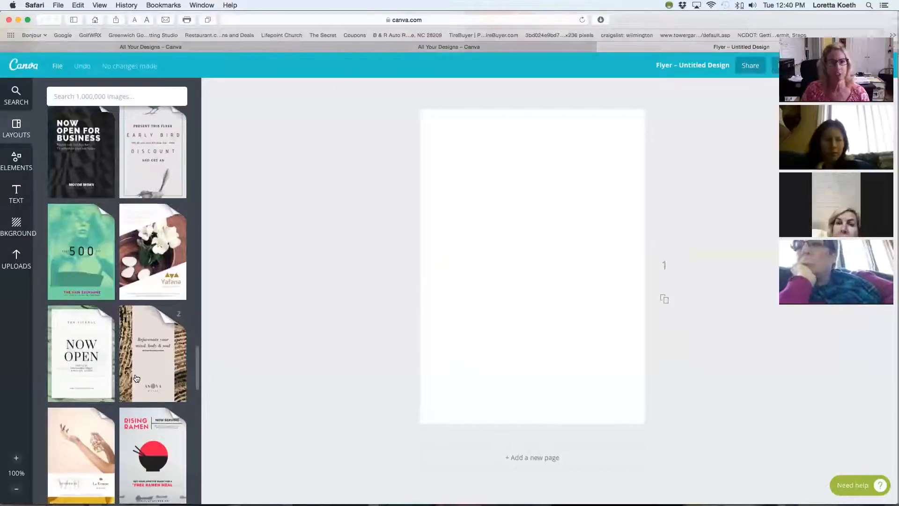
scroll(135, 378, down, 15)
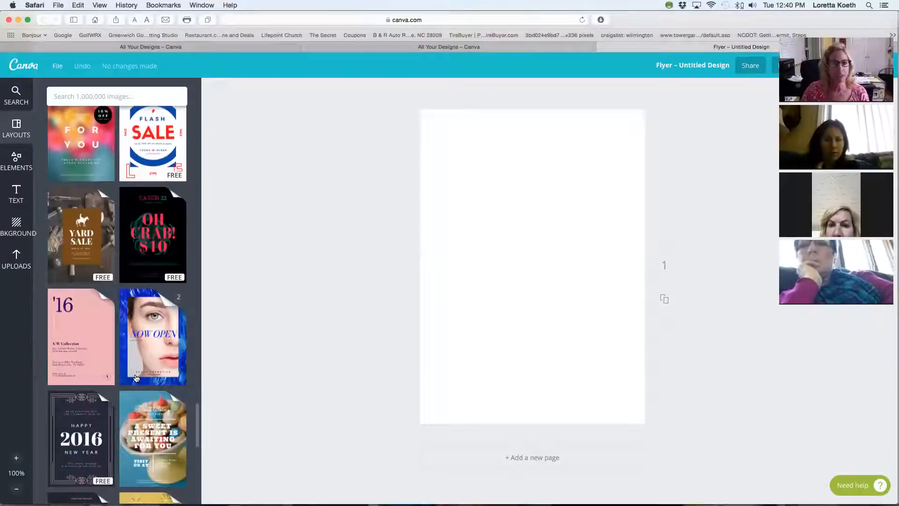
scroll(136, 378, down, 15)
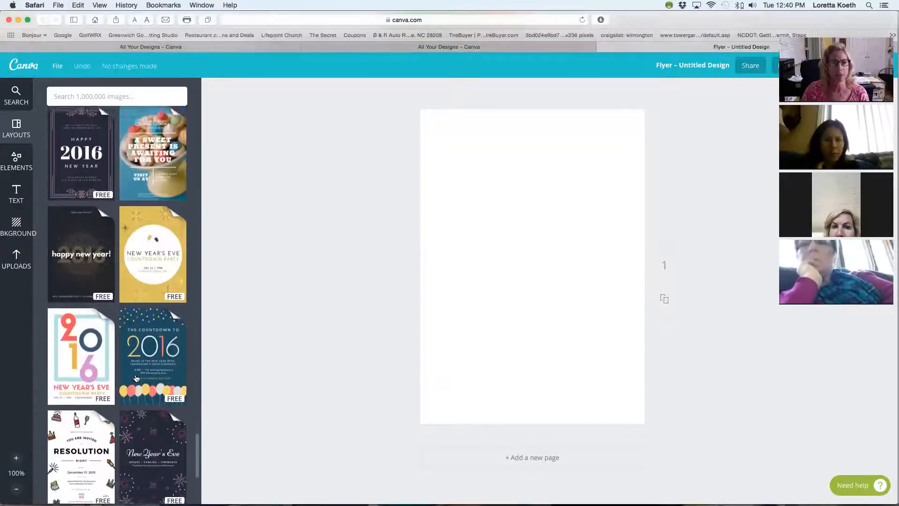
scroll(137, 373, down, 20)
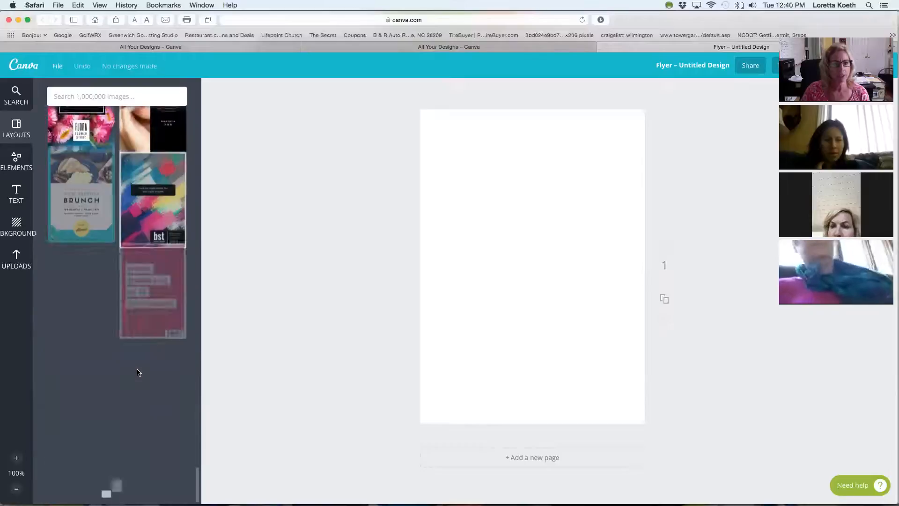
scroll(139, 372, down, 20)
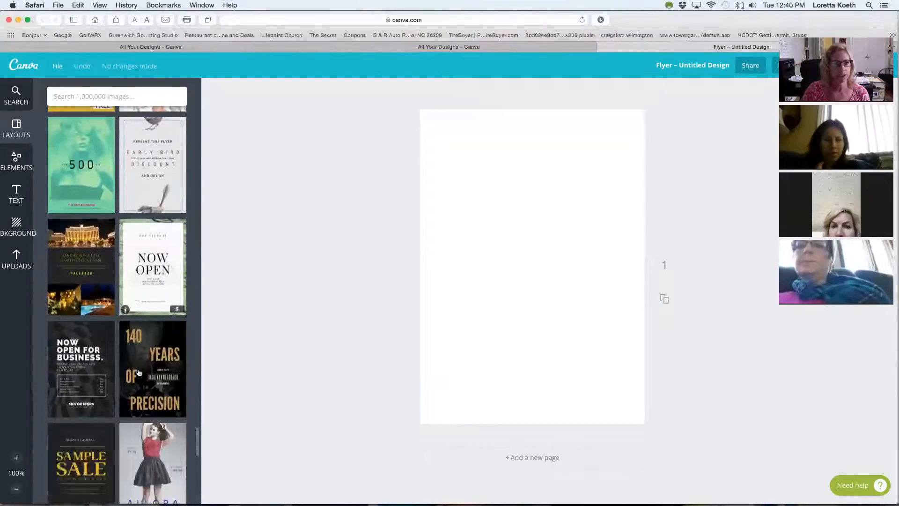
scroll(139, 371, down, 10)
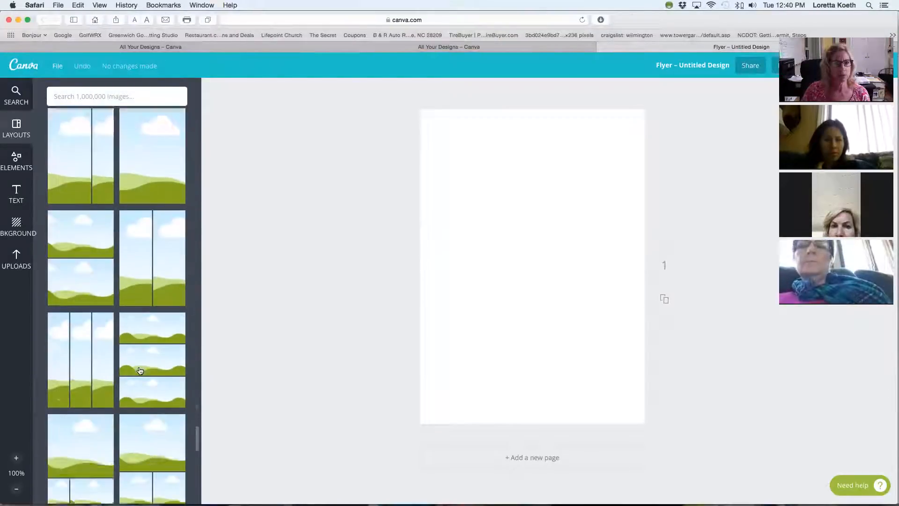
Apply the photo grid layout with one large image cell above a row of four small cells to the flyer.
scroll(140, 371, down, 5)
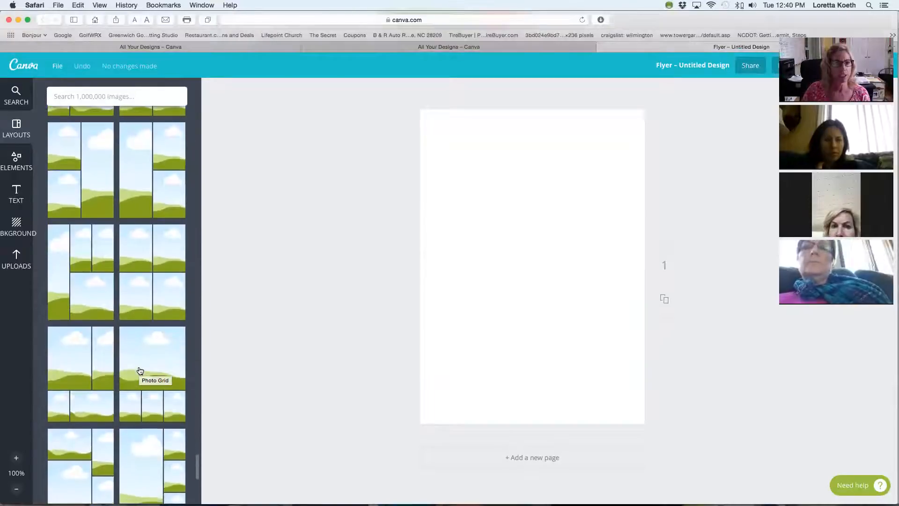
scroll(139, 371, down, 4)
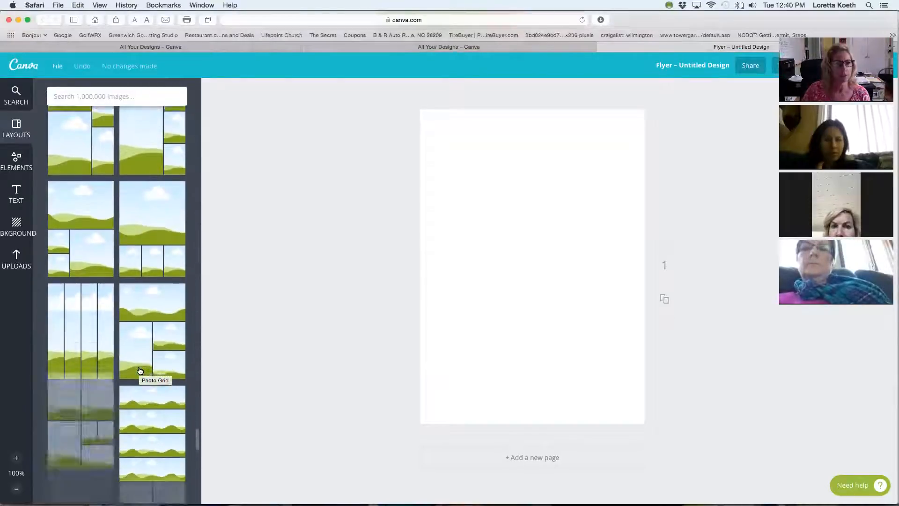
scroll(139, 371, down, 2)
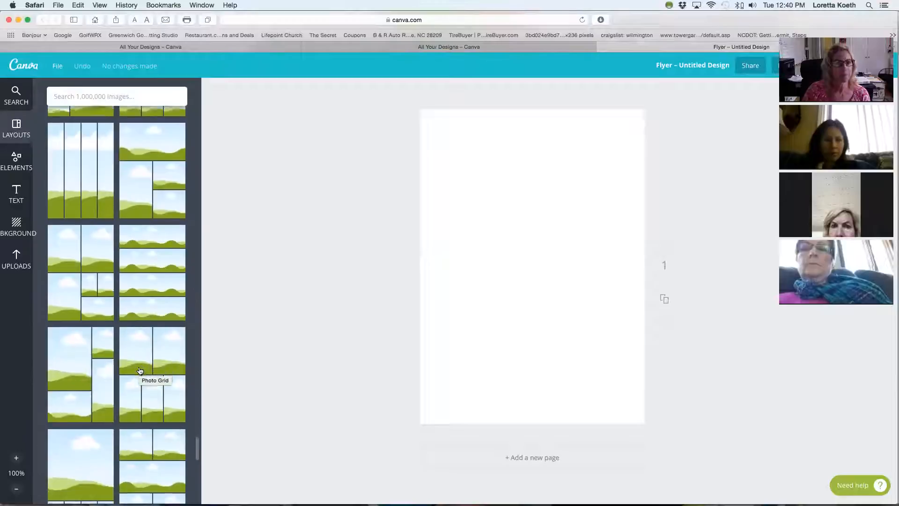
scroll(140, 371, down, 4)
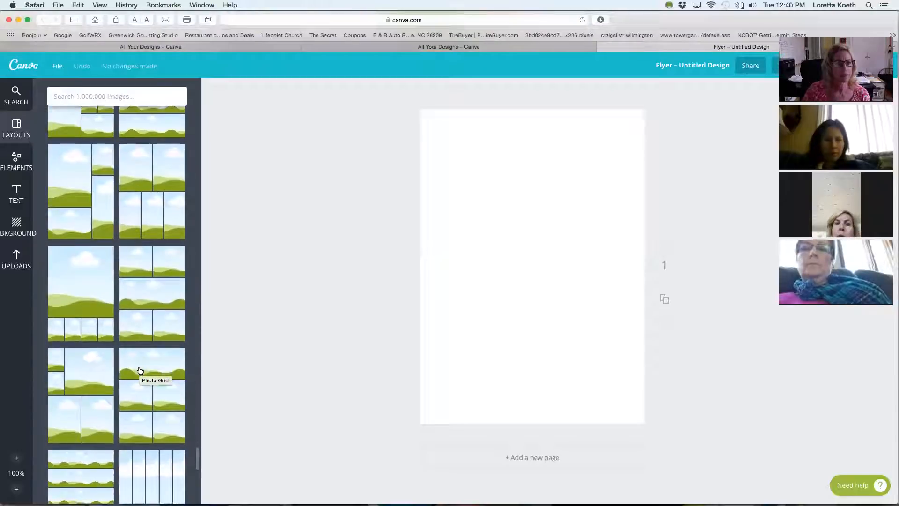
scroll(139, 371, down, 1)
scroll(139, 370, down, 5)
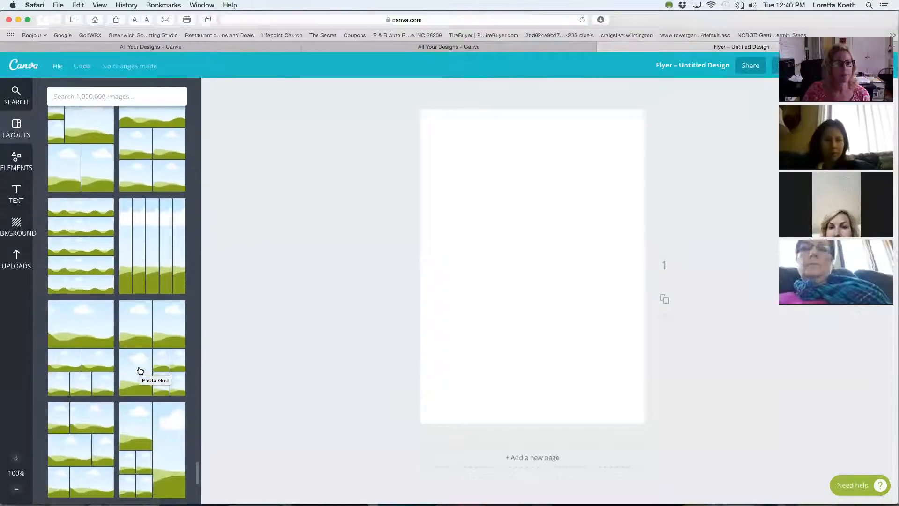
scroll(103, 287, up, 5)
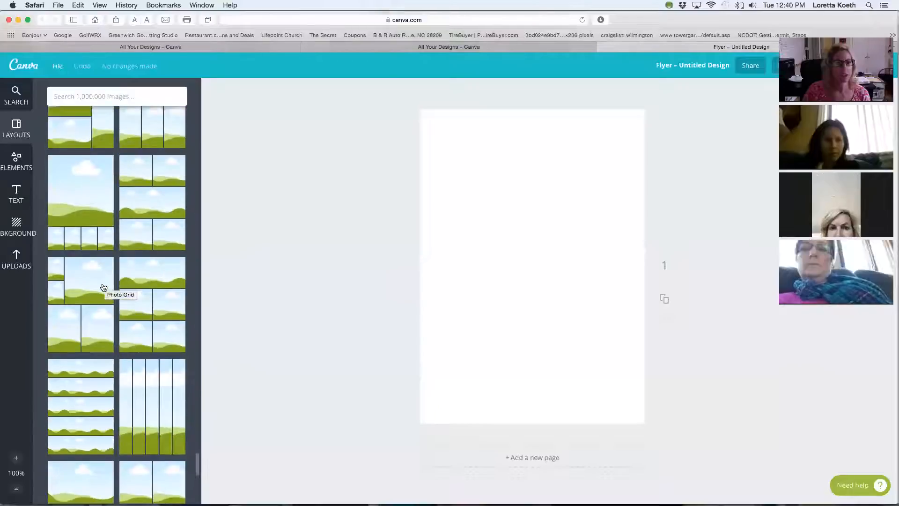
click(84, 311)
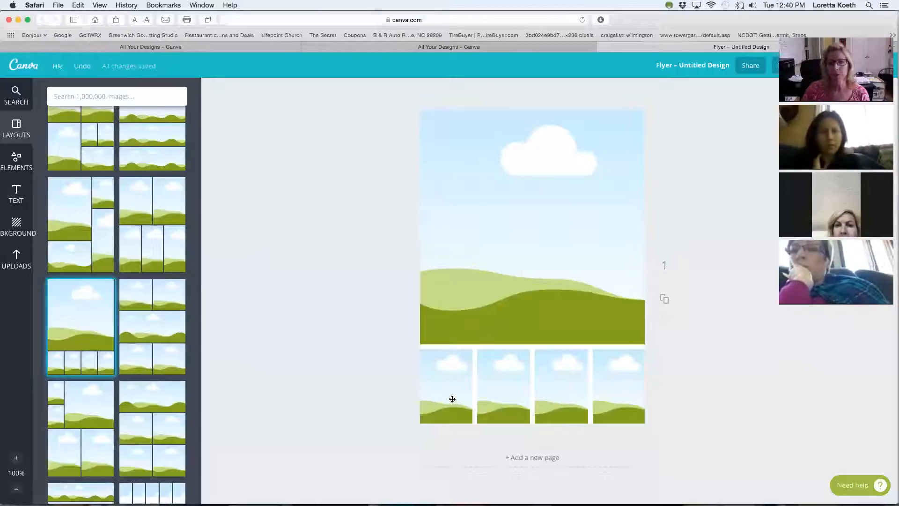
Fill the flyer page's background with the free plain light blue background.
click(18, 223)
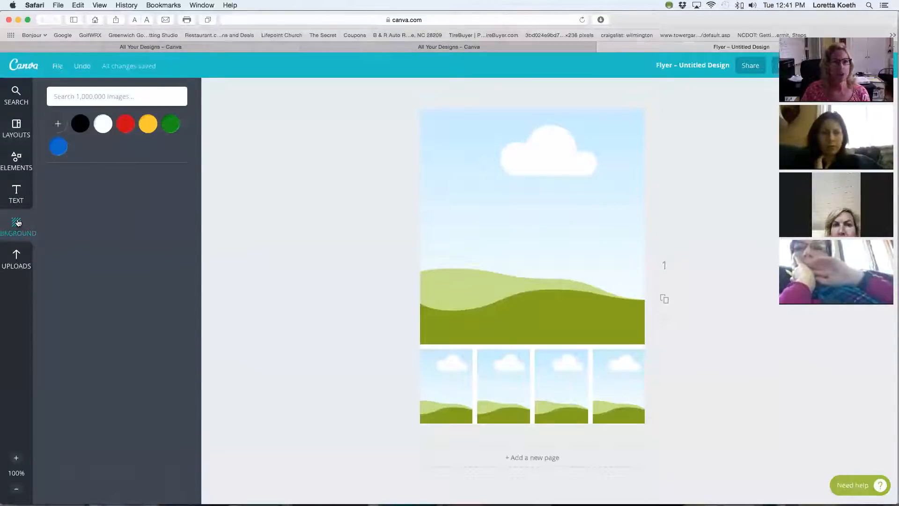
drag(69, 338, 597, 244)
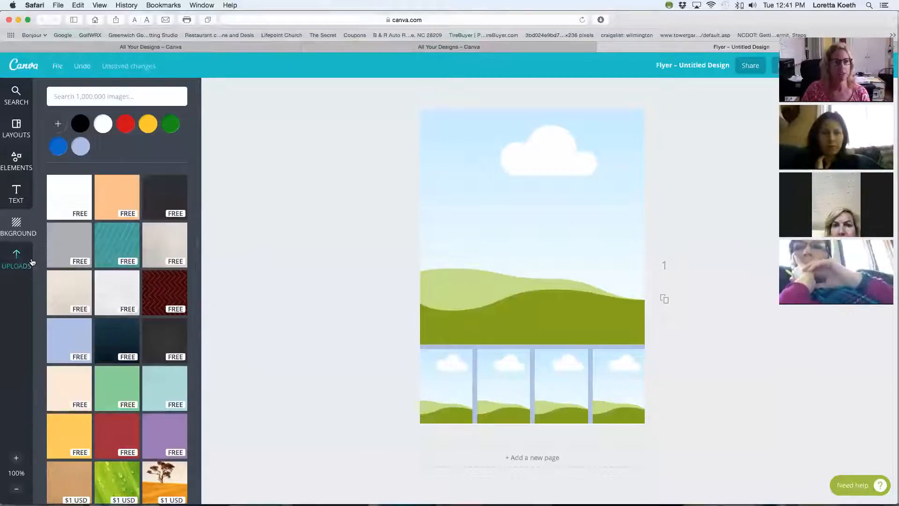
Place the uploaded blue "active" image in the grid's large cell, and delete the whole grid from the page.
click(16, 259)
scroll(154, 305, down, 1)
scroll(154, 305, down, 6)
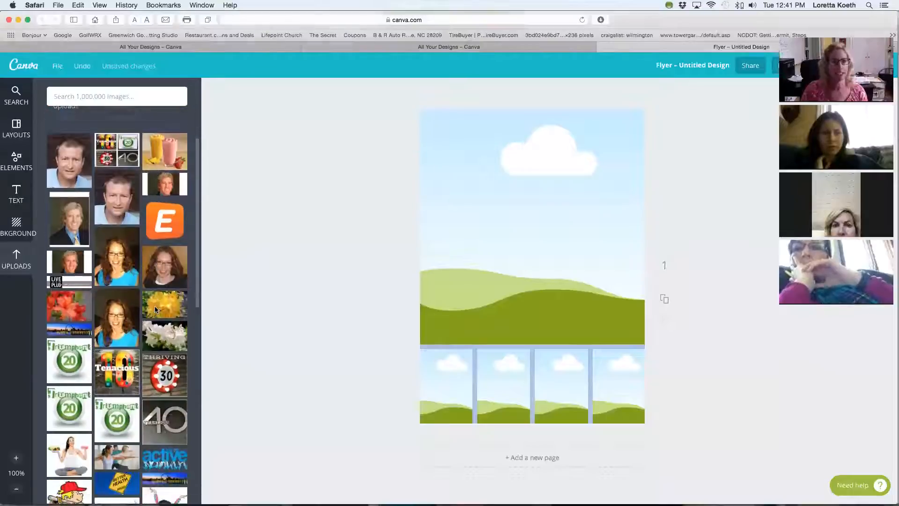
click(173, 281)
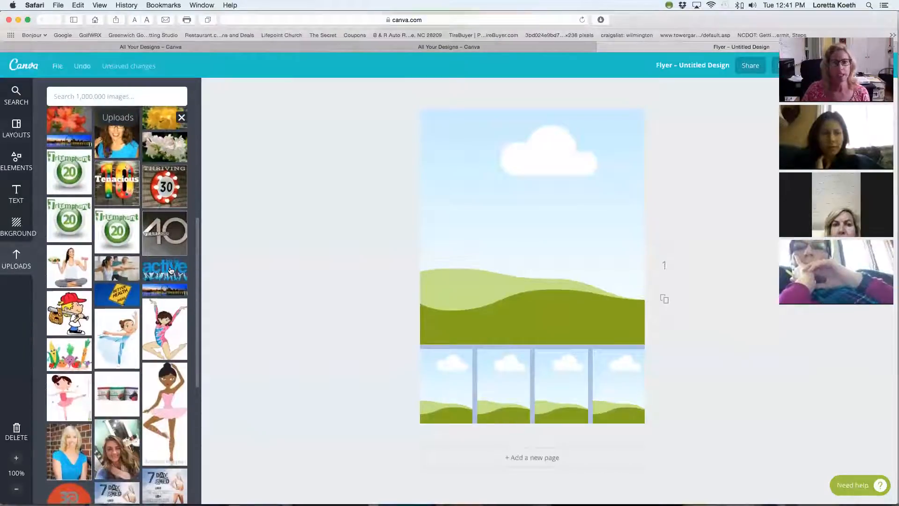
drag(592, 206, 596, 145)
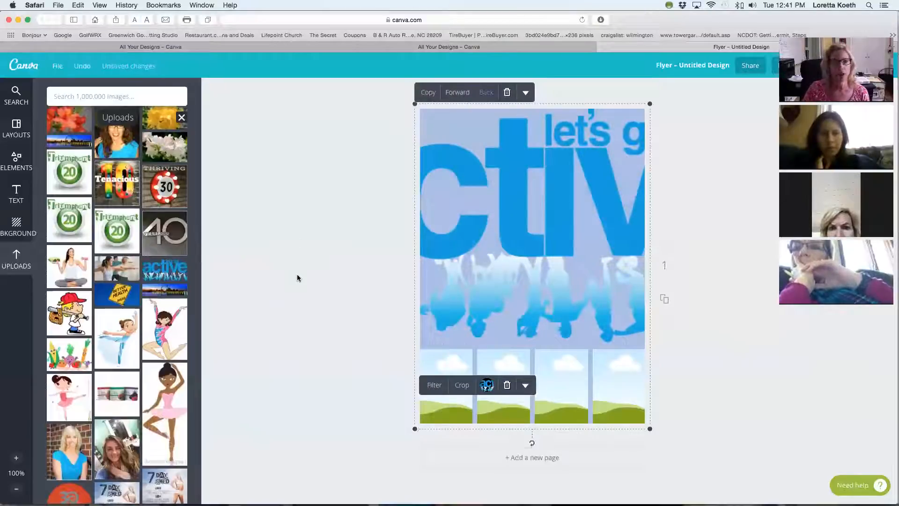
scroll(117, 278, up, 10)
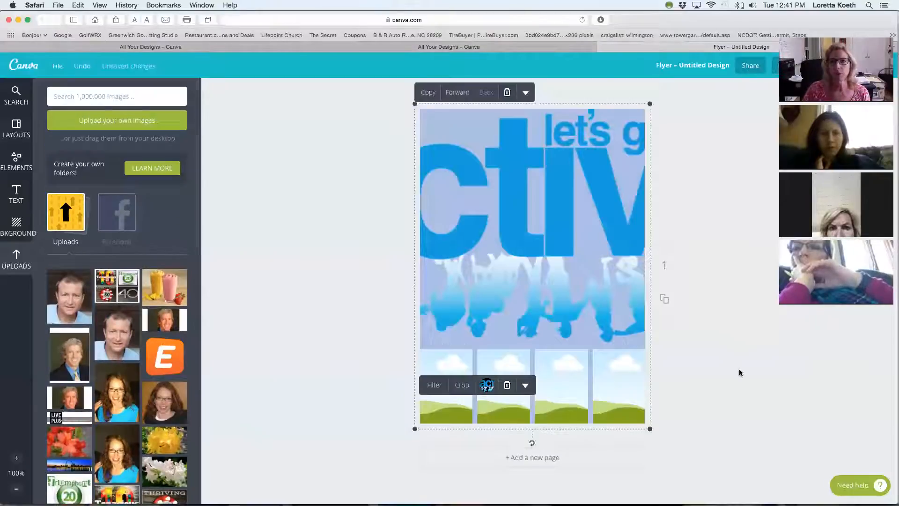
click(507, 92)
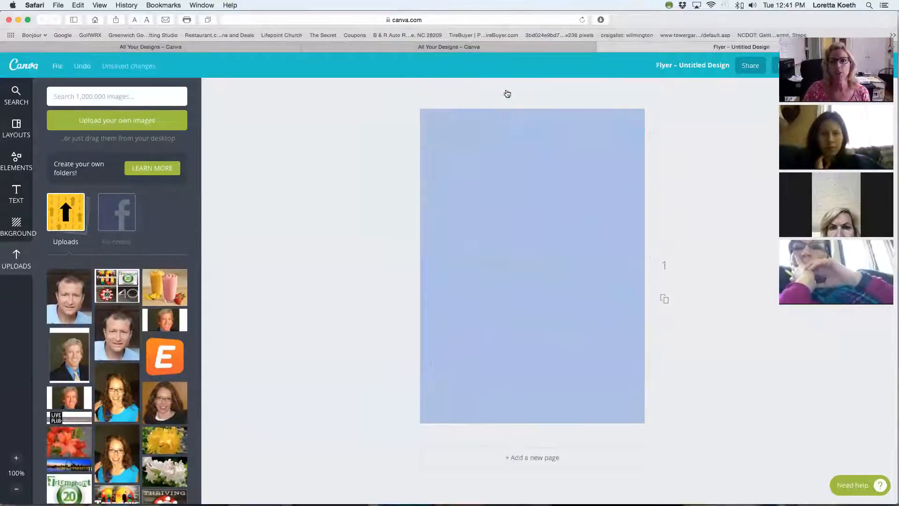
Add the free square frame with a red border and fill it with the uploaded portrait of the man in a blue shirt and yellow tie.
click(15, 162)
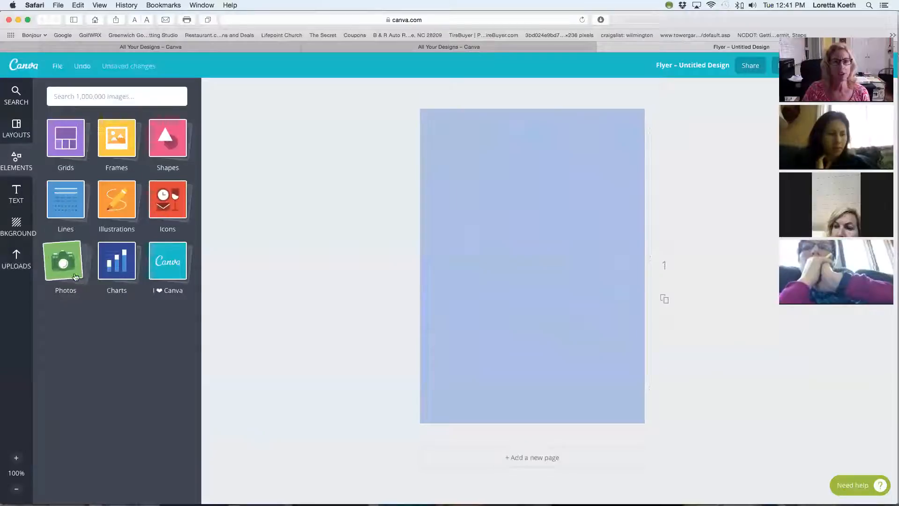
click(123, 145)
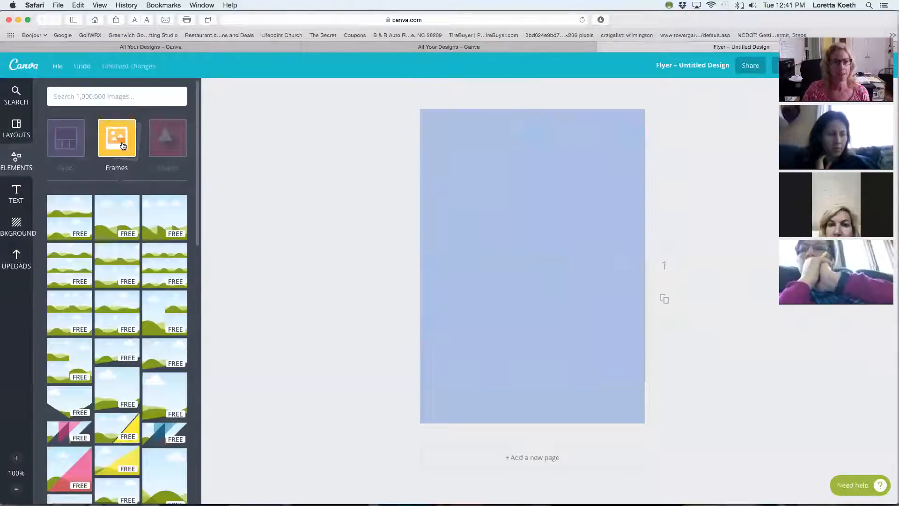
scroll(146, 331, down, 10)
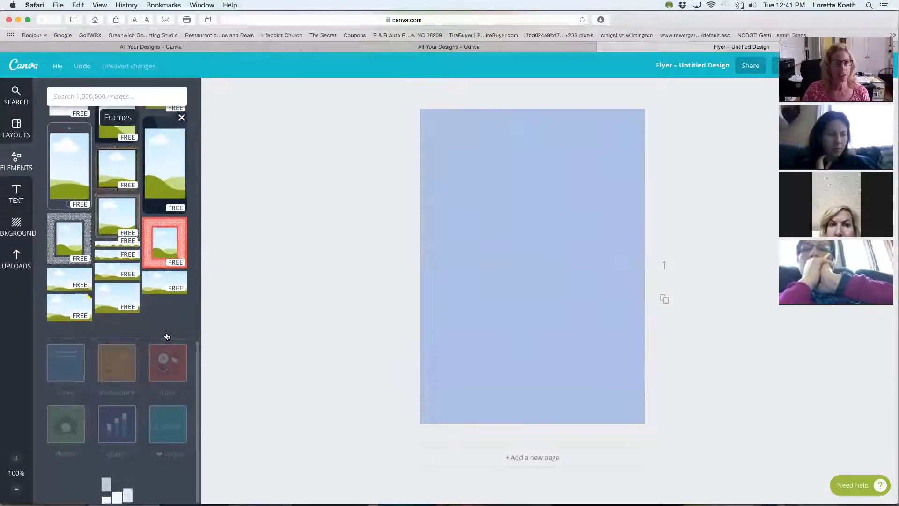
scroll(53, 314, down, 2)
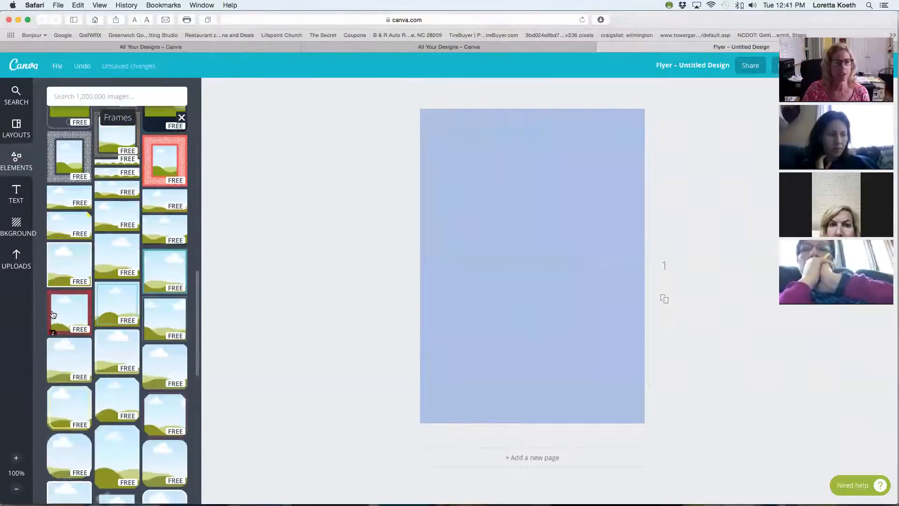
click(53, 314)
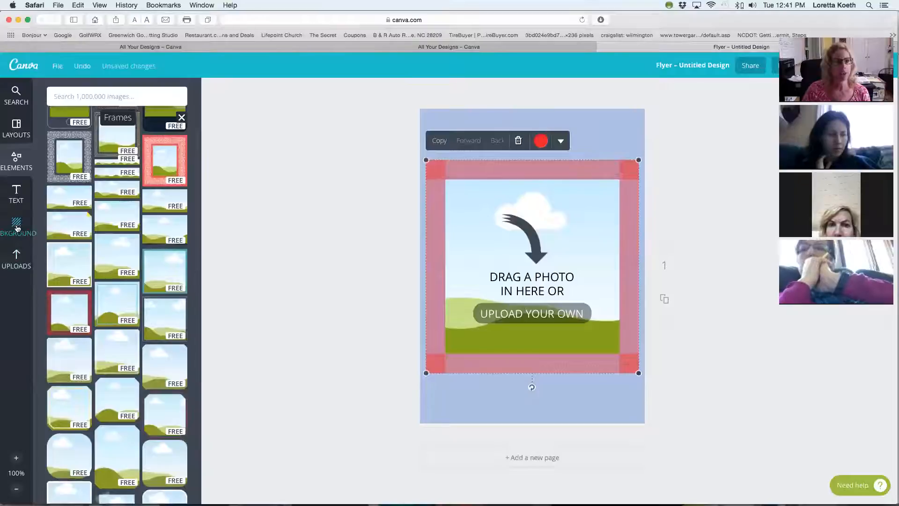
click(16, 260)
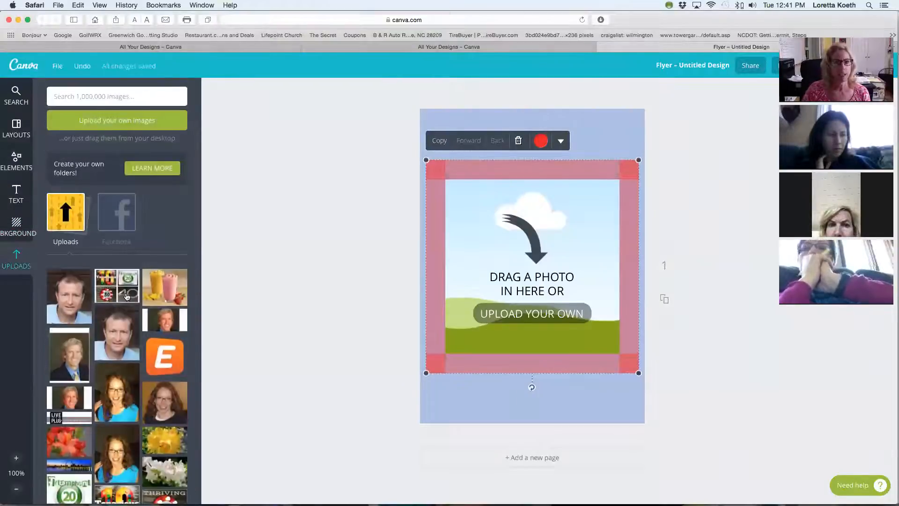
drag(61, 359, 581, 265)
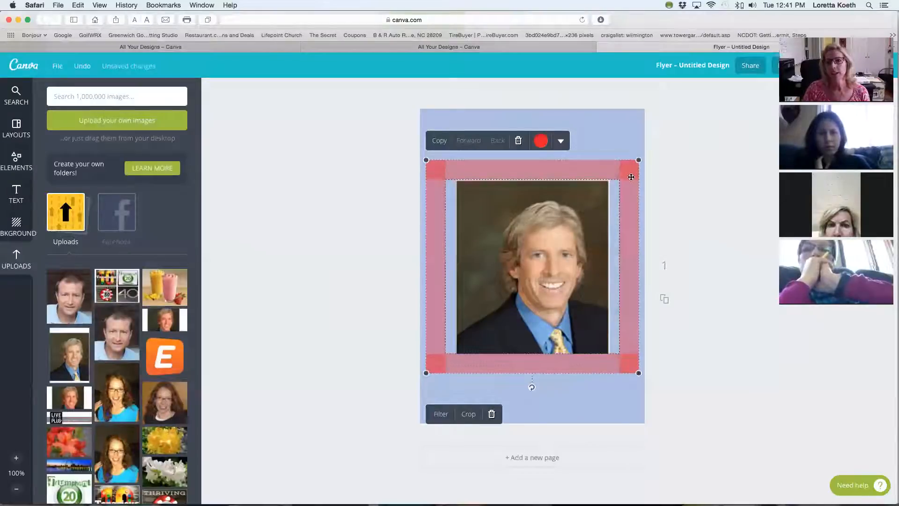
Shrink the framed portrait to about half size, tilt it counterclockwise and place it in the lower part of the flyer.
drag(639, 159, 534, 272)
drag(488, 329, 492, 176)
drag(487, 238, 510, 243)
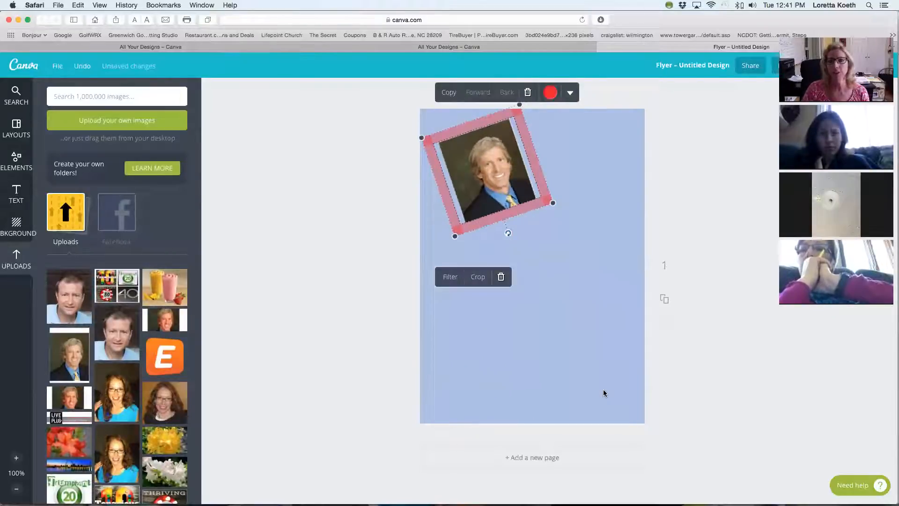
drag(517, 188, 531, 359)
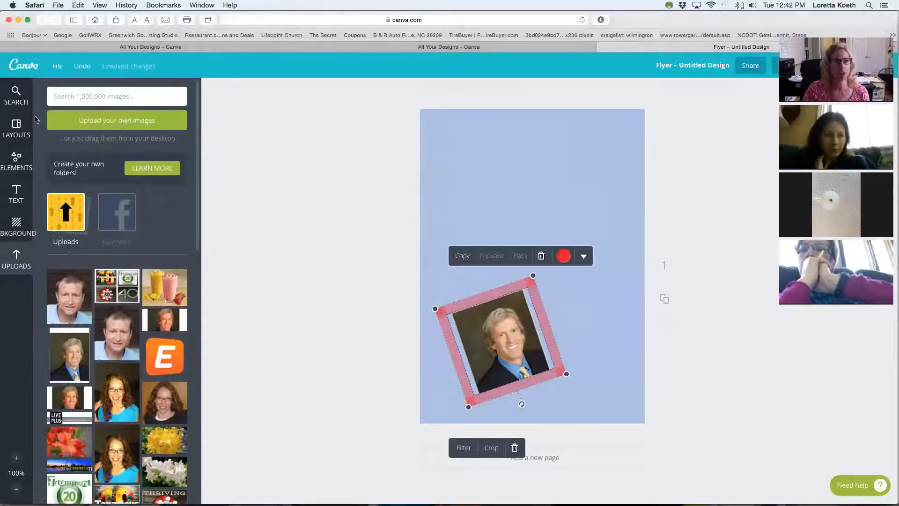
Add the green "The Best View… The Hardest Climb" text design above the portrait and delete its duplicate copy.
click(15, 198)
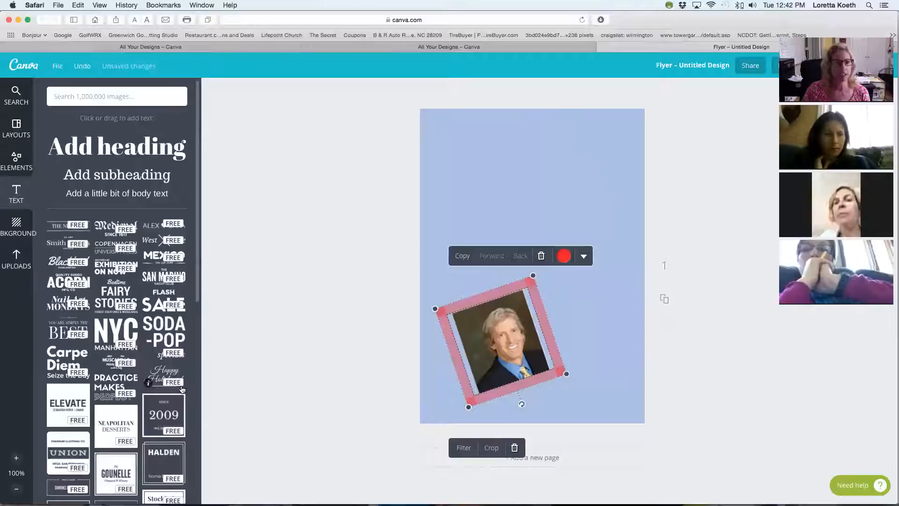
scroll(176, 384, down, 3)
scroll(183, 390, down, 10)
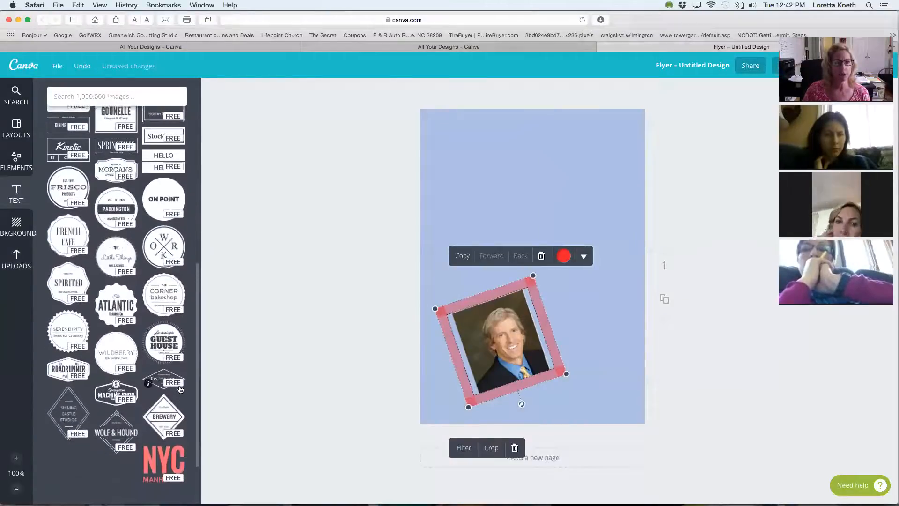
scroll(181, 389, down, 2)
scroll(181, 389, down, 3)
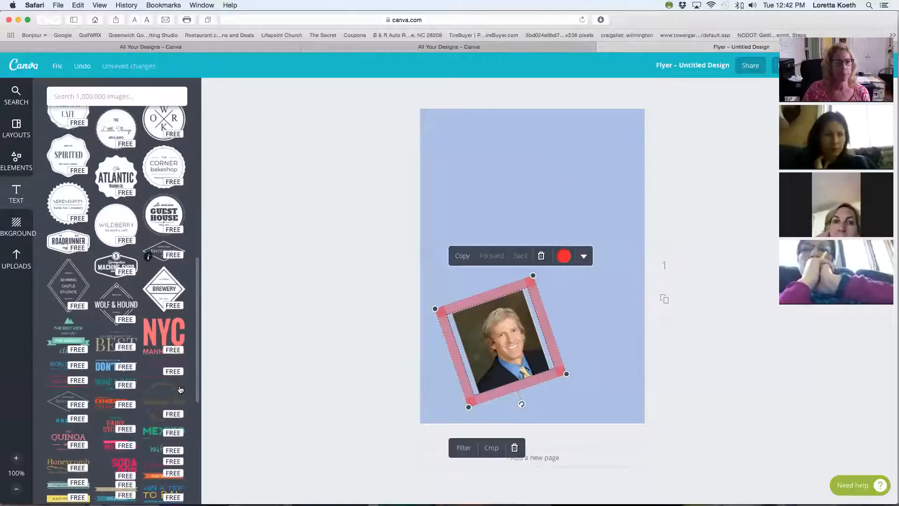
click(70, 344)
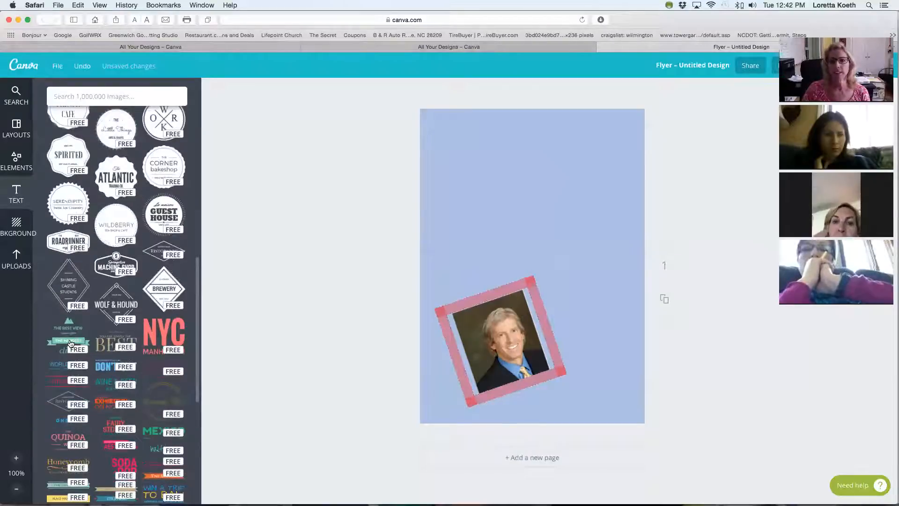
click(539, 279)
drag(607, 283, 602, 323)
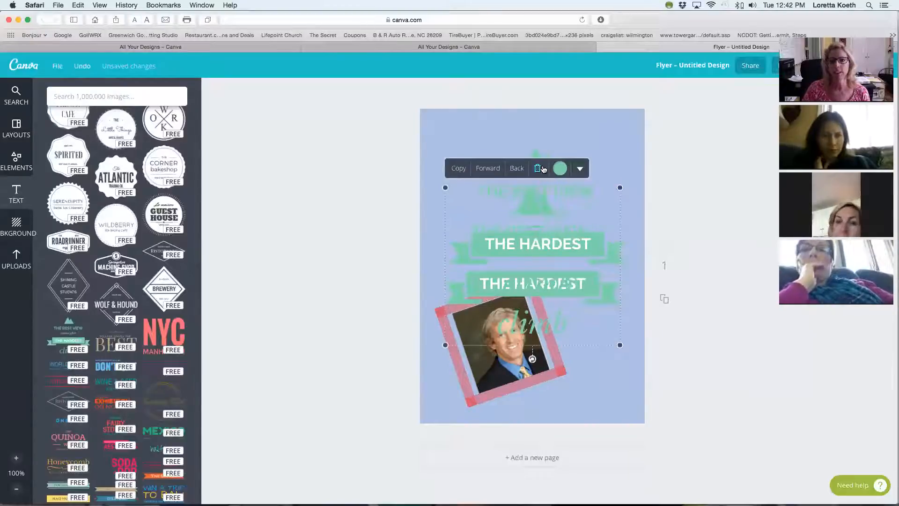
click(539, 168)
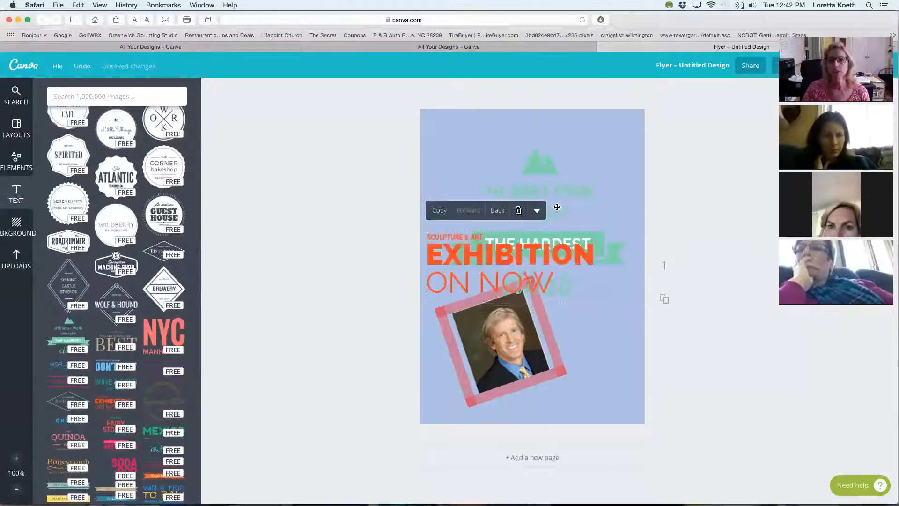
Delete the green "The Best View" text design and move the orange "Exhibition On Now" design to the top of the flyer.
click(567, 239)
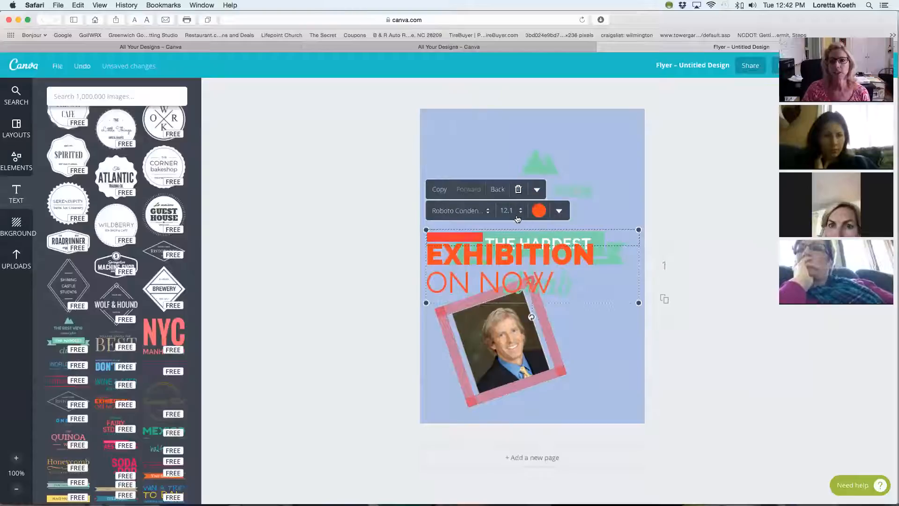
click(559, 181)
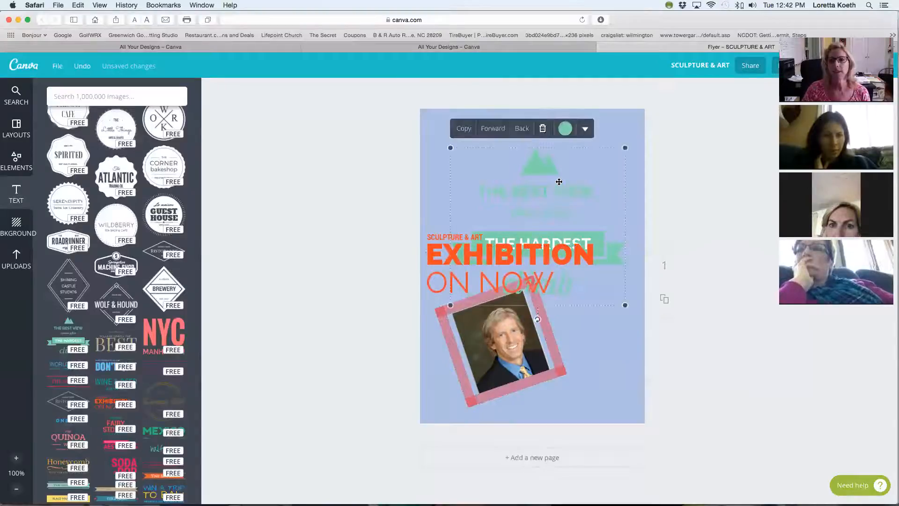
click(560, 182)
click(542, 107)
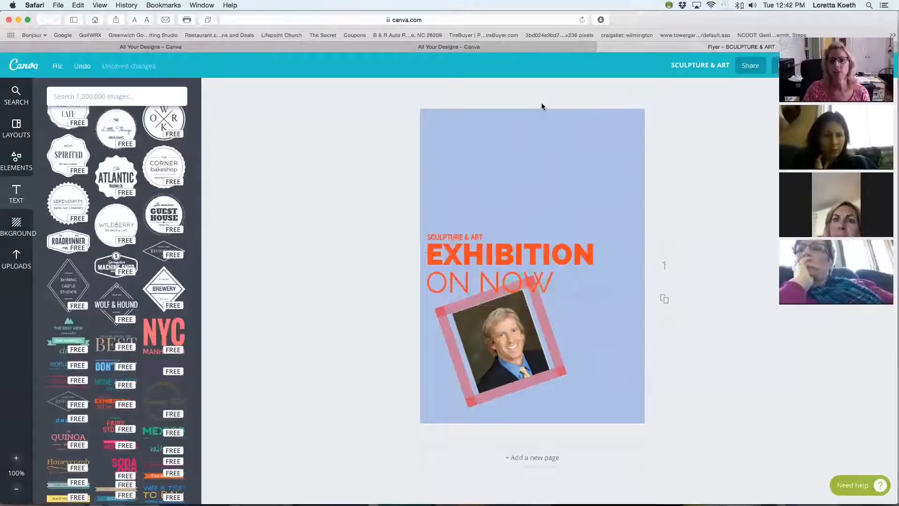
drag(507, 265, 512, 145)
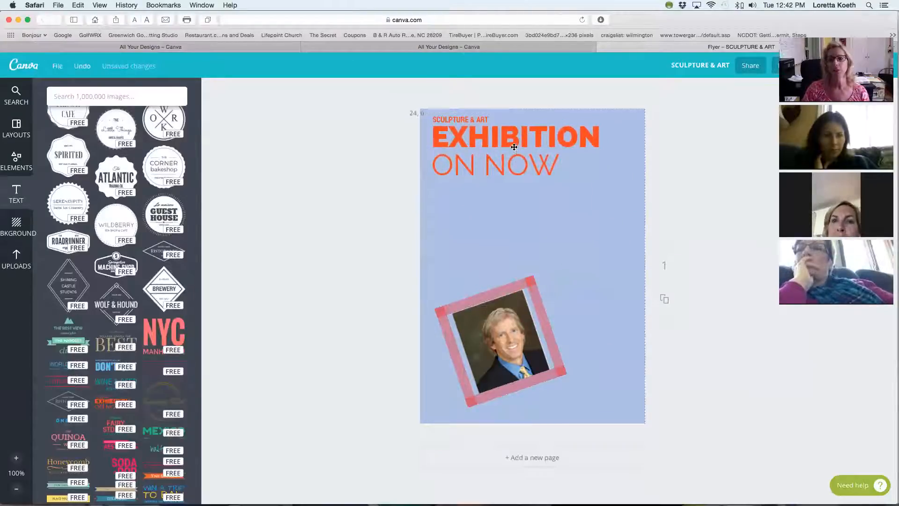
Replace the orange design's "SCULPTURE & ART" line with "You are Invit" and its "EXHIBITION" line with "Healthy".
double_click(463, 123)
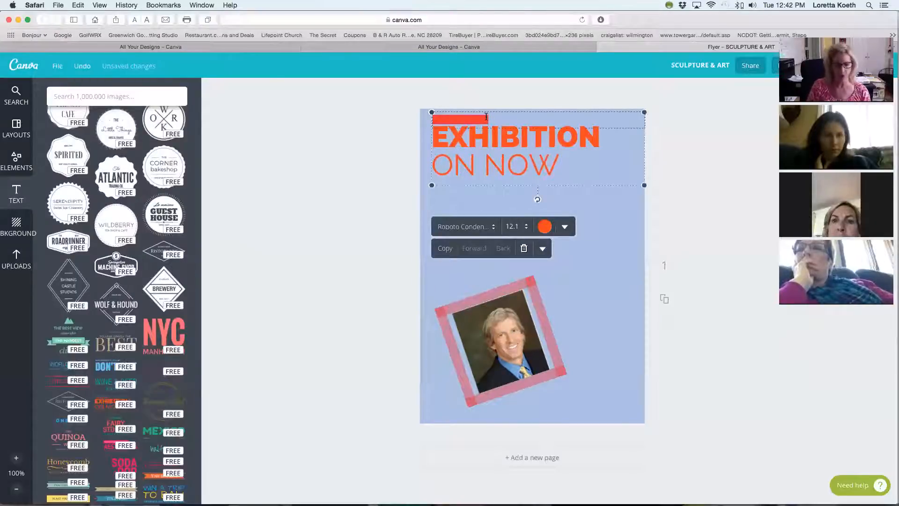
text(You are Invit)
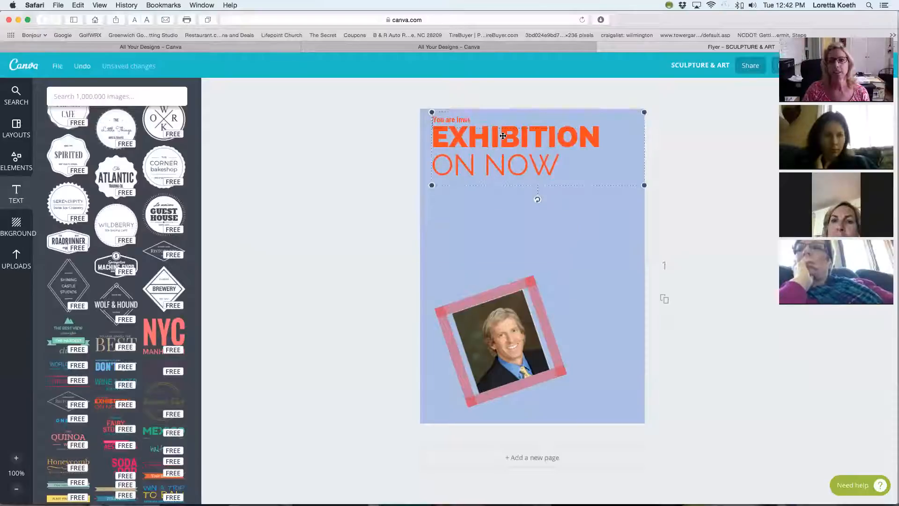
double_click(602, 135)
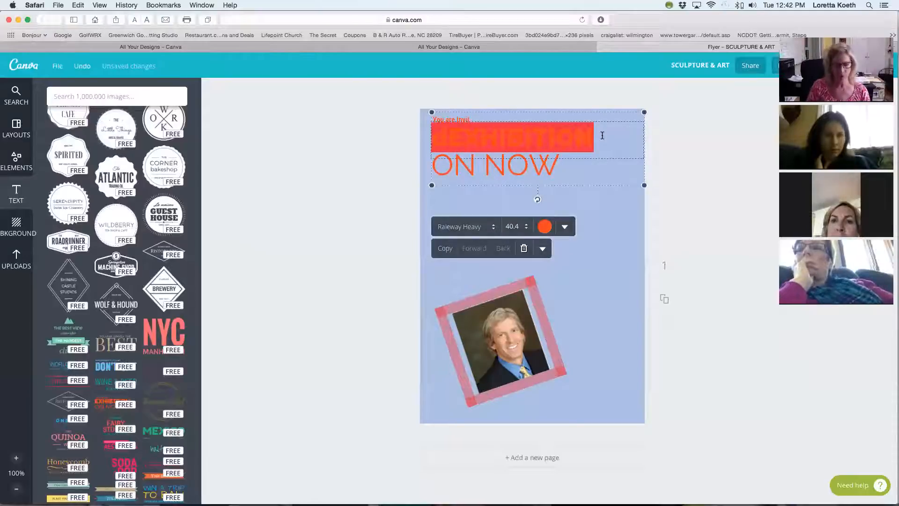
text(Healthy)
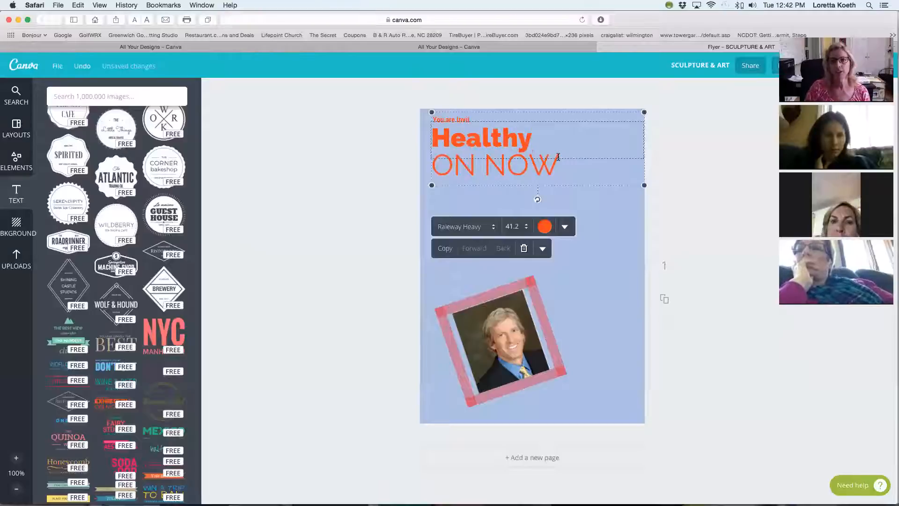
mouse_move(558, 161)
mouse_down()
mouse_move(526, 161)
mouse_move(561, 161)
mouse_up()
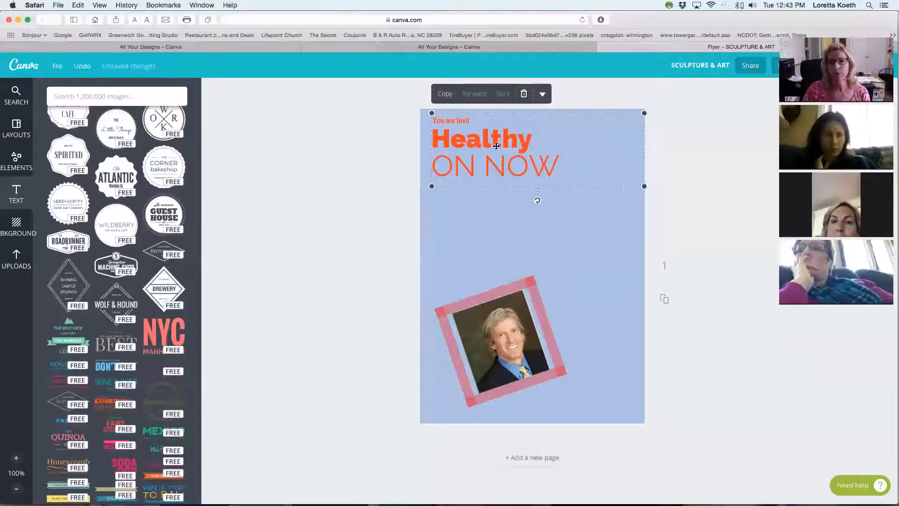
Recolor the word "Healthy" with a custom light pink, color code ff9efc.
double_click(496, 146)
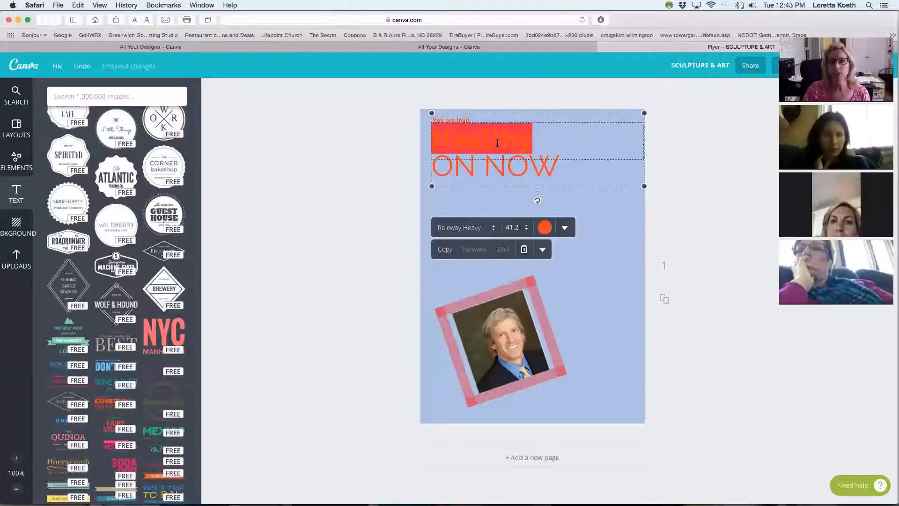
click(517, 163)
double_click(498, 139)
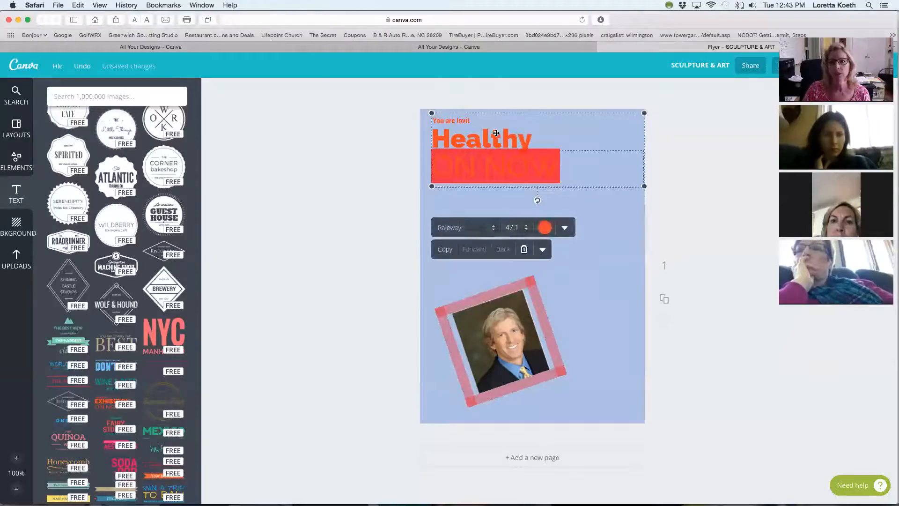
click(545, 228)
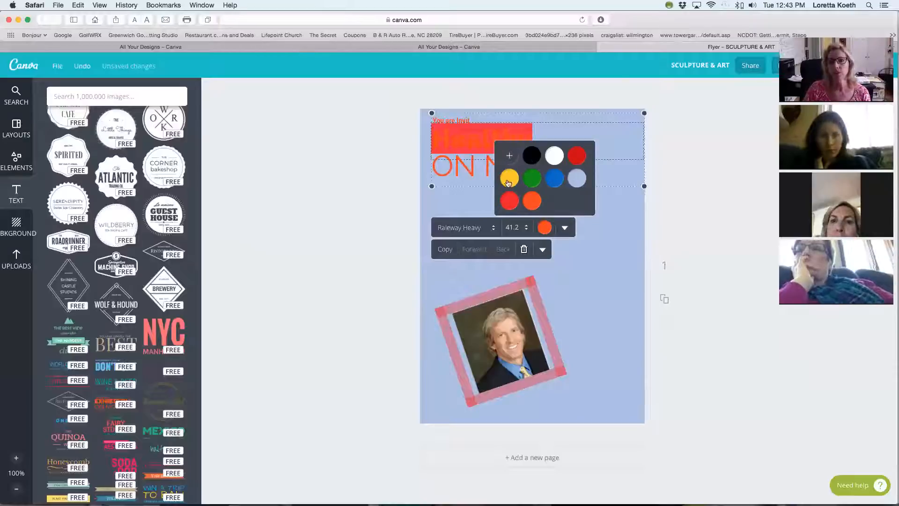
click(510, 157)
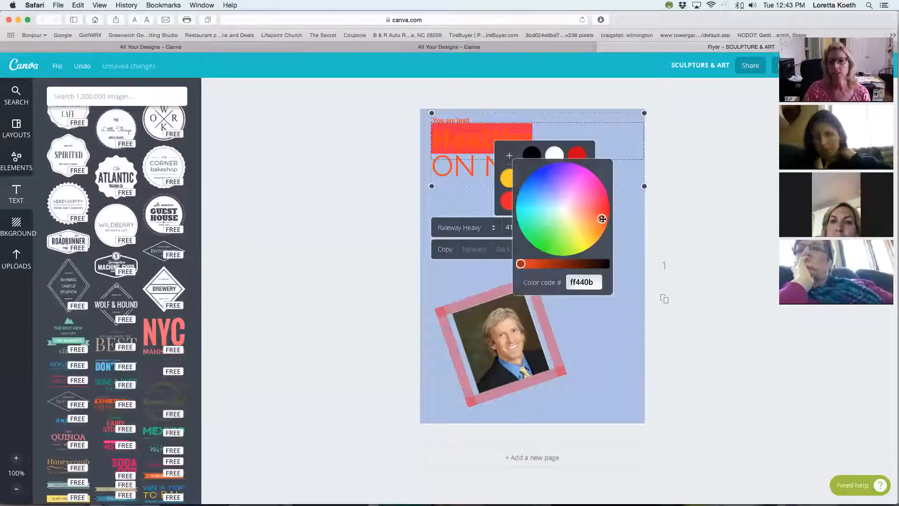
mouse_move(602, 219)
mouse_down()
mouse_move(571, 241)
mouse_move(585, 241)
mouse_move(601, 206)
mouse_move(577, 188)
mouse_move(573, 193)
mouse_up()
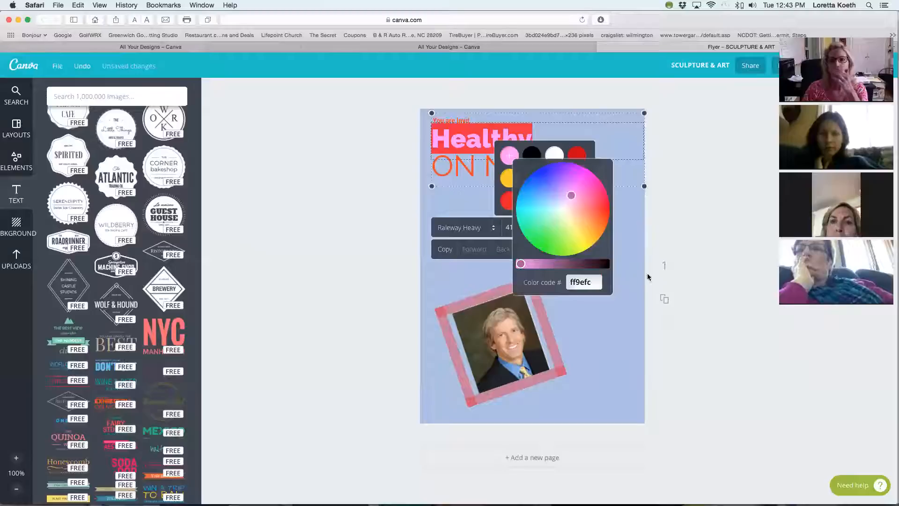
click(604, 371)
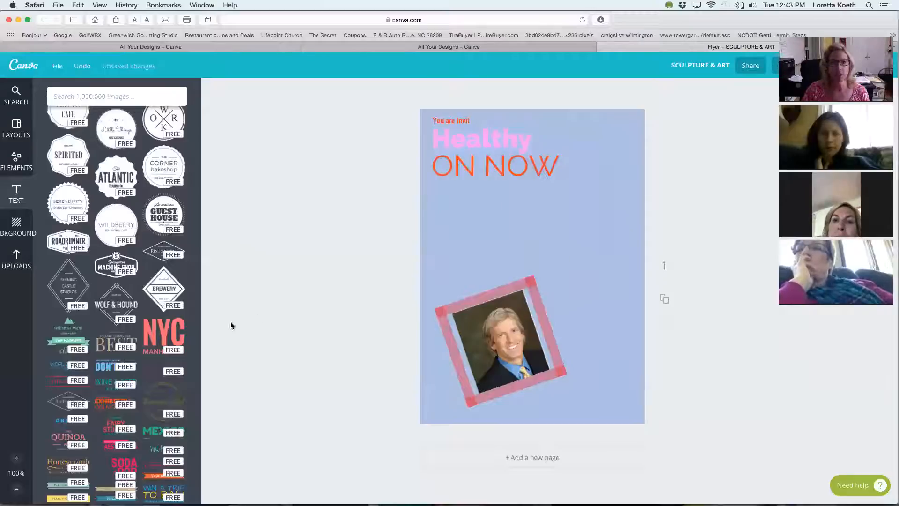
Add the free yellow ribbon banner with "Place your text here" across the flyer just above the portrait.
scroll(163, 401, down, 10)
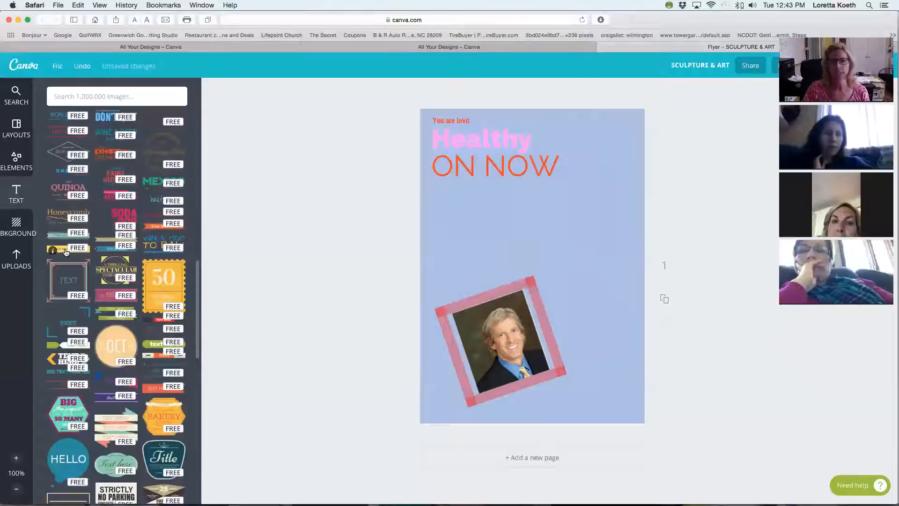
click(66, 253)
drag(574, 225, 573, 271)
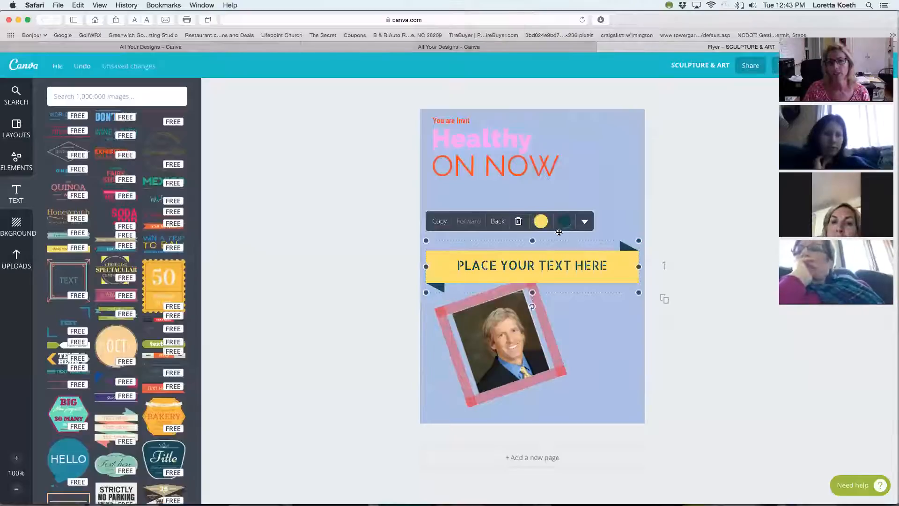
click(569, 265)
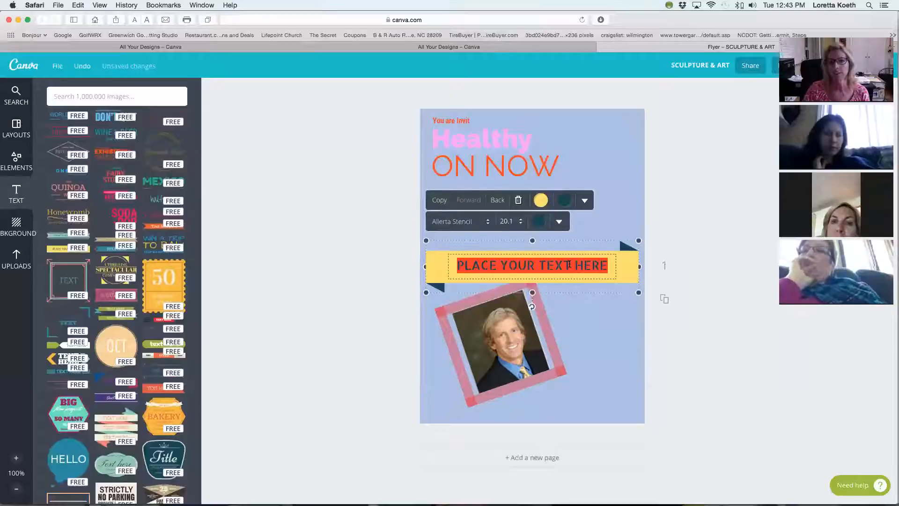
click(559, 274)
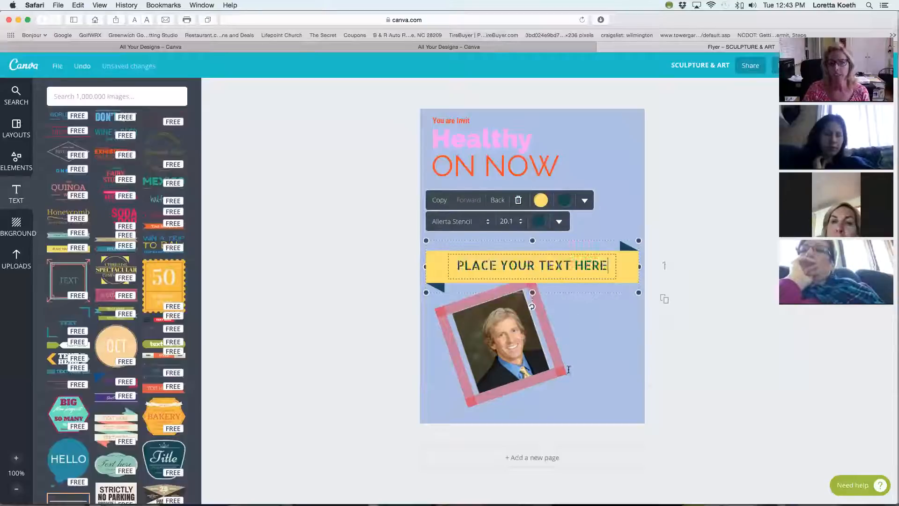
drag(567, 263, 567, 236)
click(611, 324)
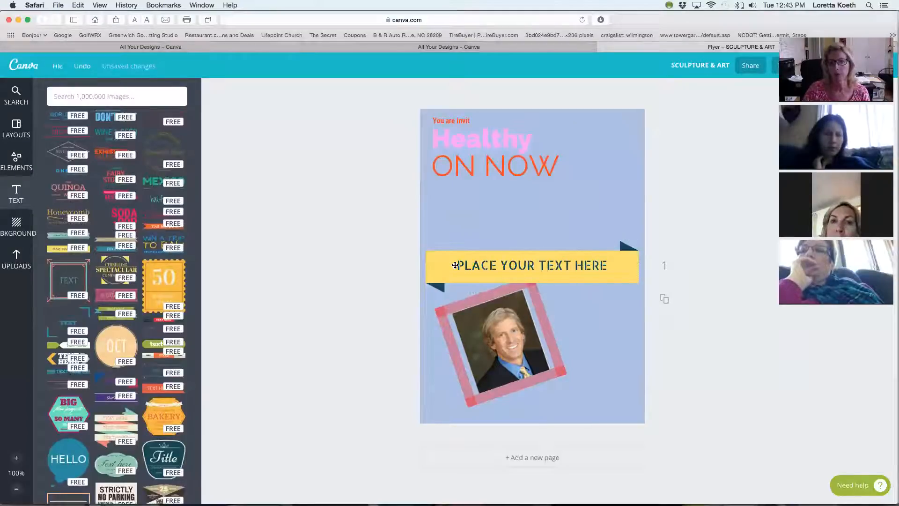
Add a plain heading, a subheading and a line of body text to the flyer.
click(608, 330)
scroll(127, 394, down, 1)
scroll(126, 395, down, 10)
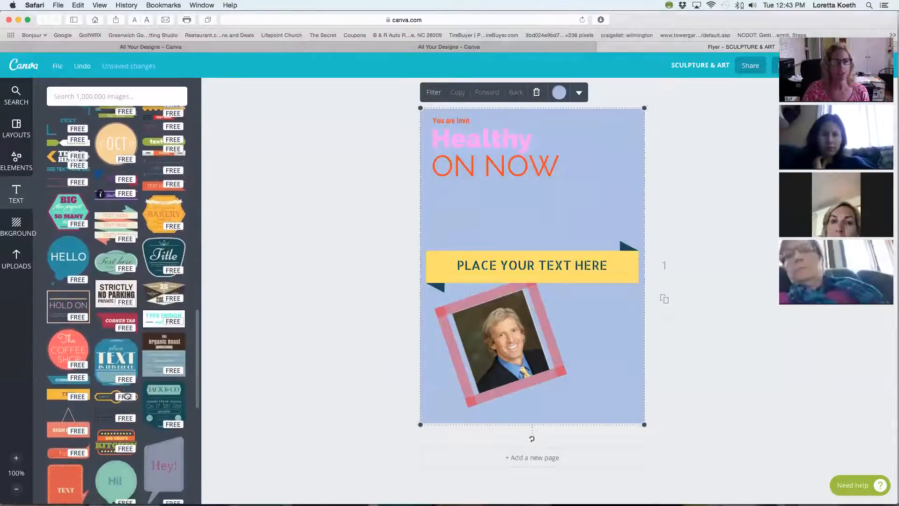
scroll(126, 395, down, 8)
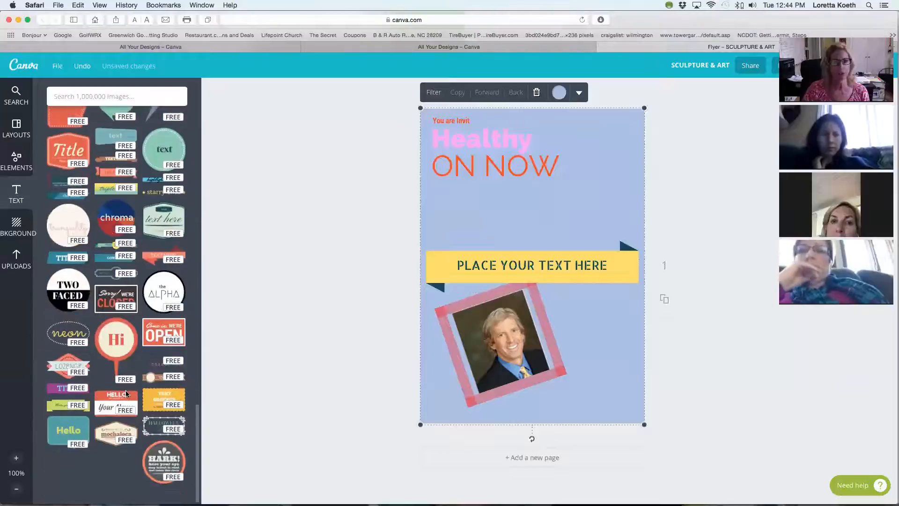
scroll(126, 394, up, 20)
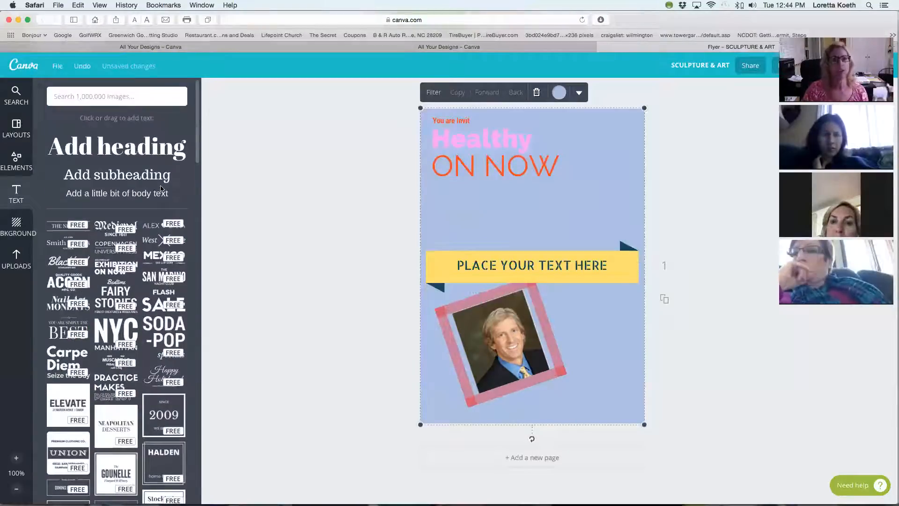
click(119, 150)
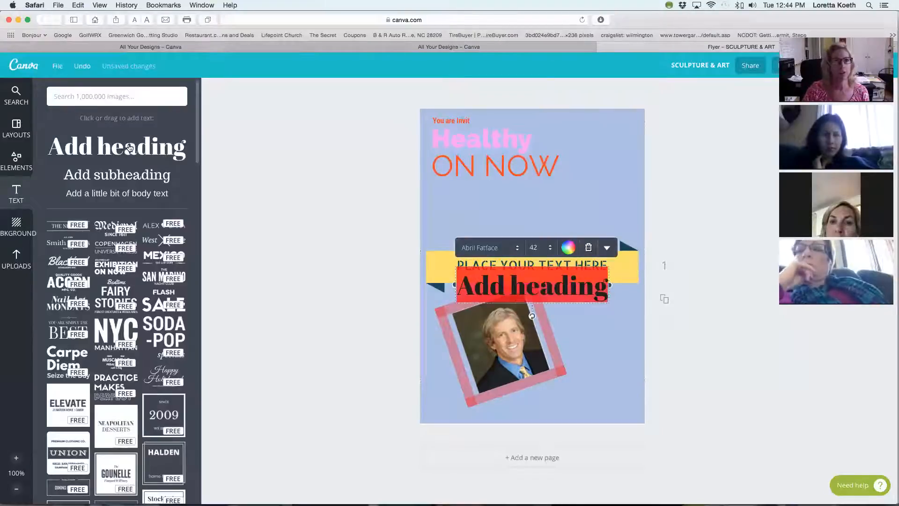
click(127, 178)
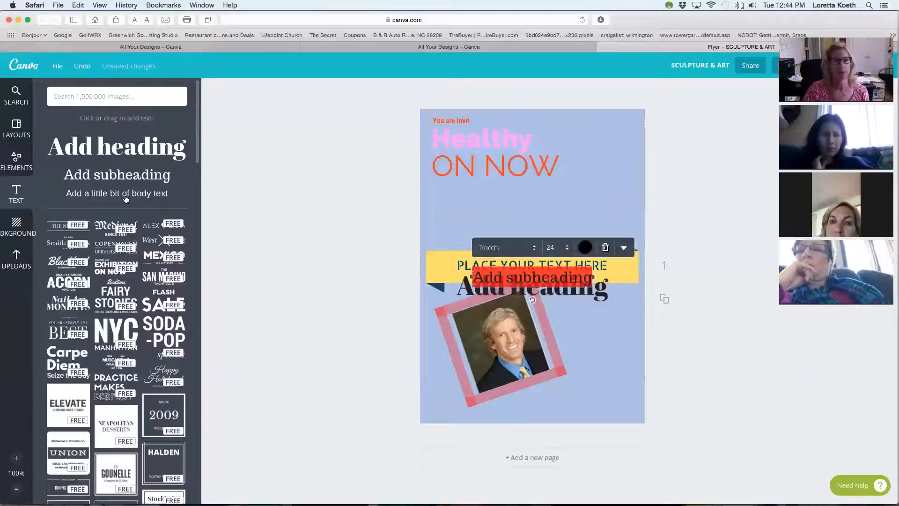
click(126, 198)
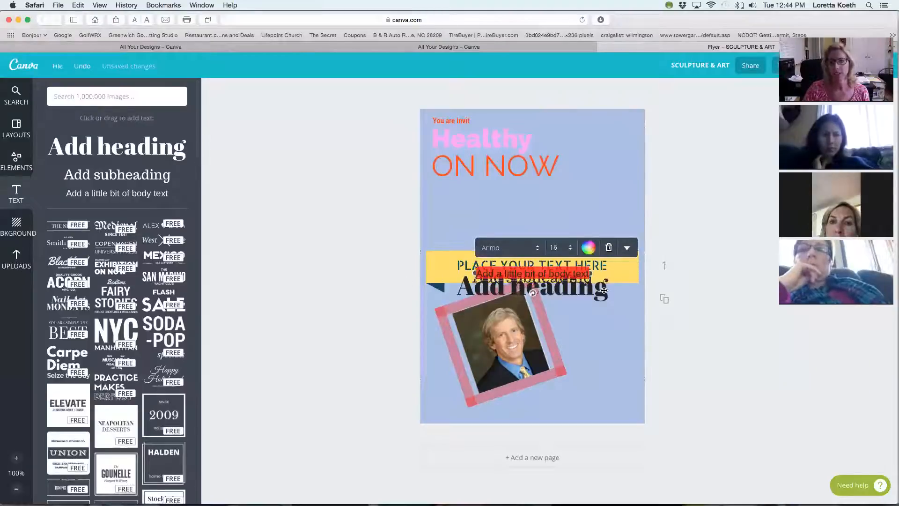
Move the body text line above the yellow banner and set its font size to 21.
drag(554, 289, 543, 231)
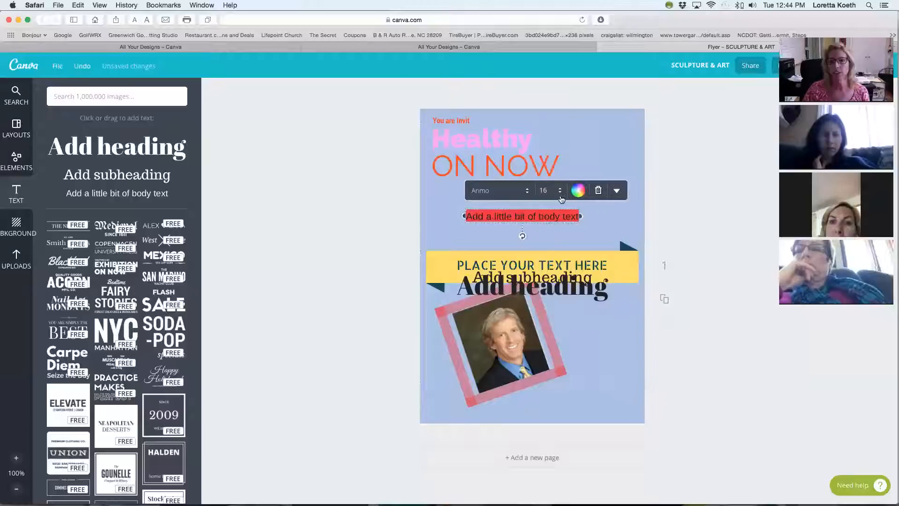
click(557, 191)
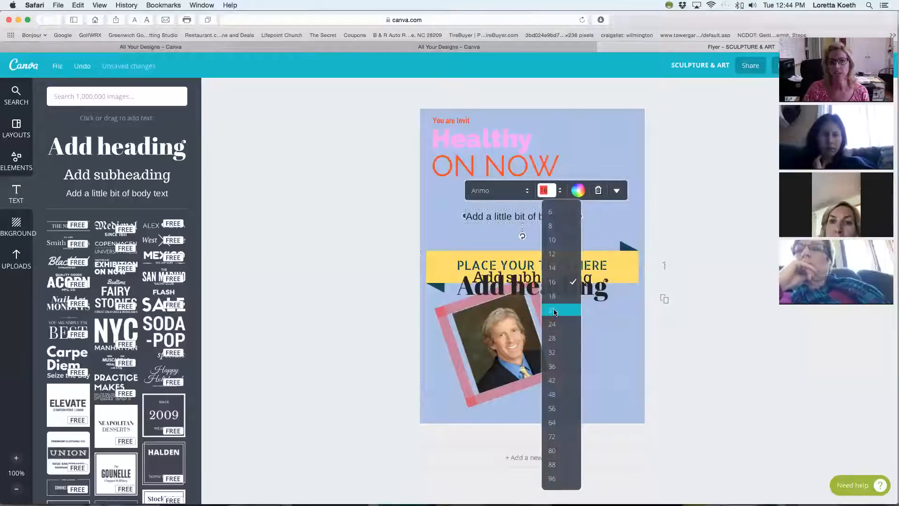
click(554, 311)
Color the body text line green and change its font to Black Ops One.
click(557, 189)
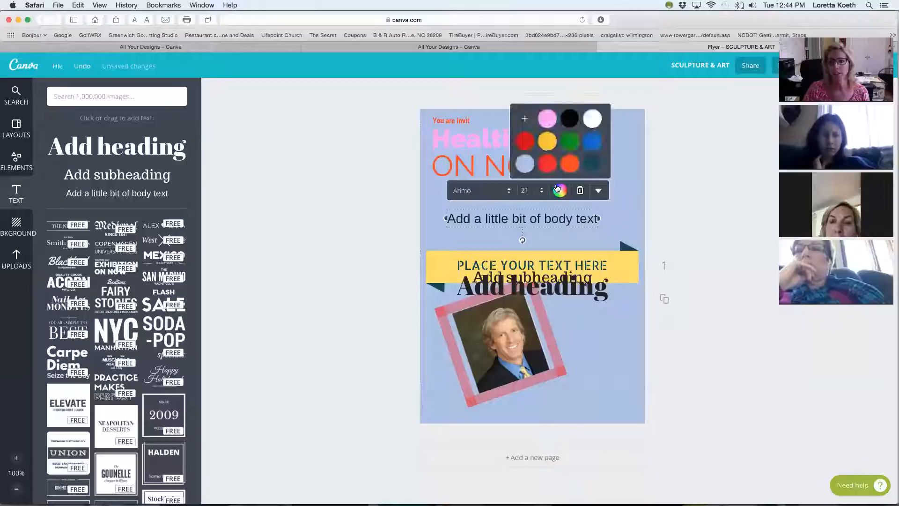
click(568, 146)
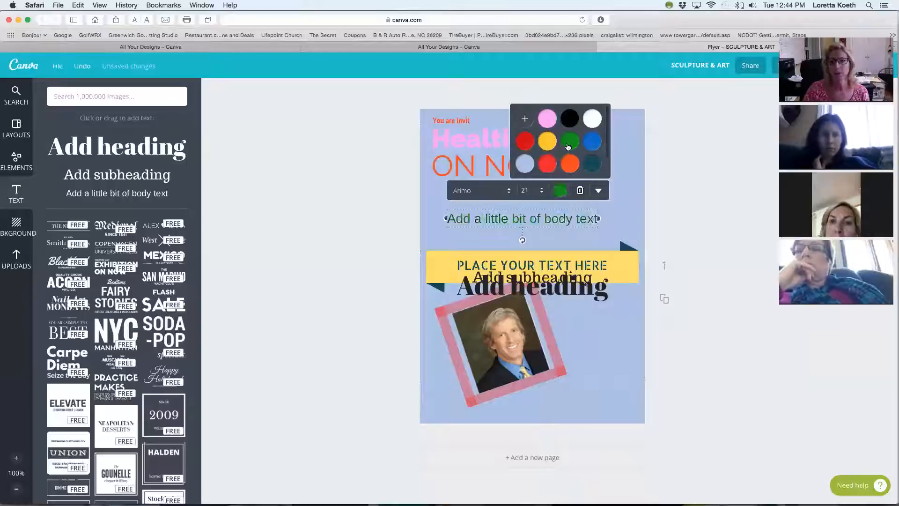
click(512, 246)
click(511, 218)
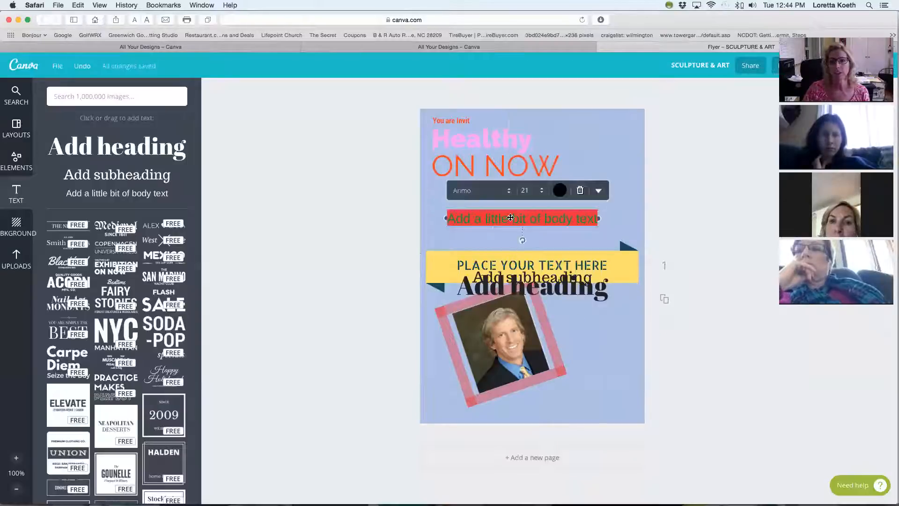
click(508, 194)
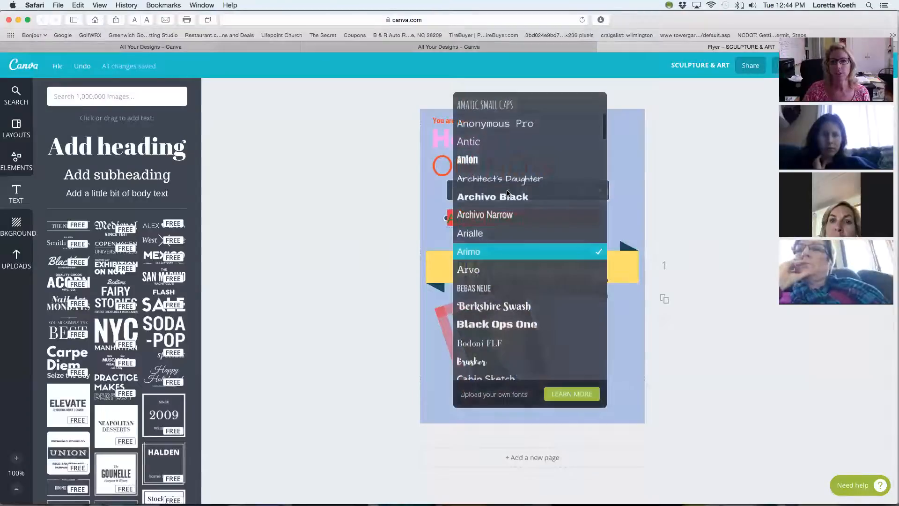
click(502, 325)
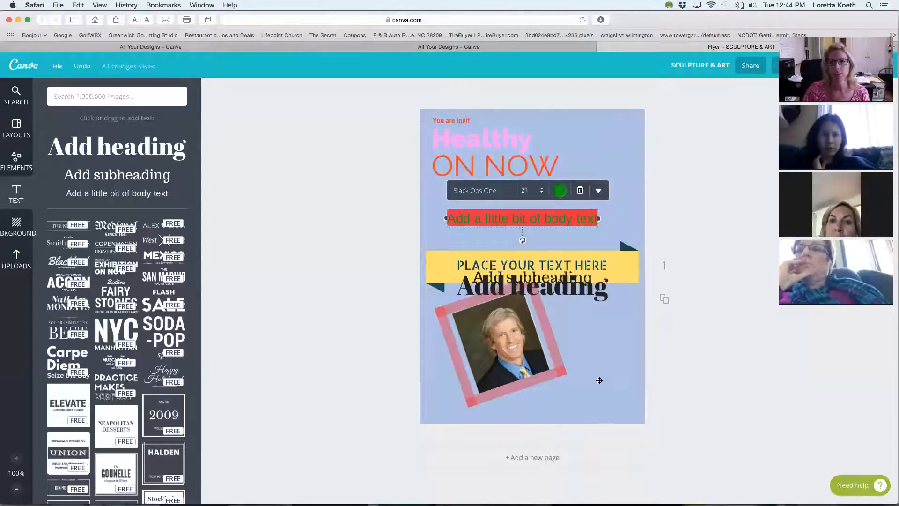
click(608, 352)
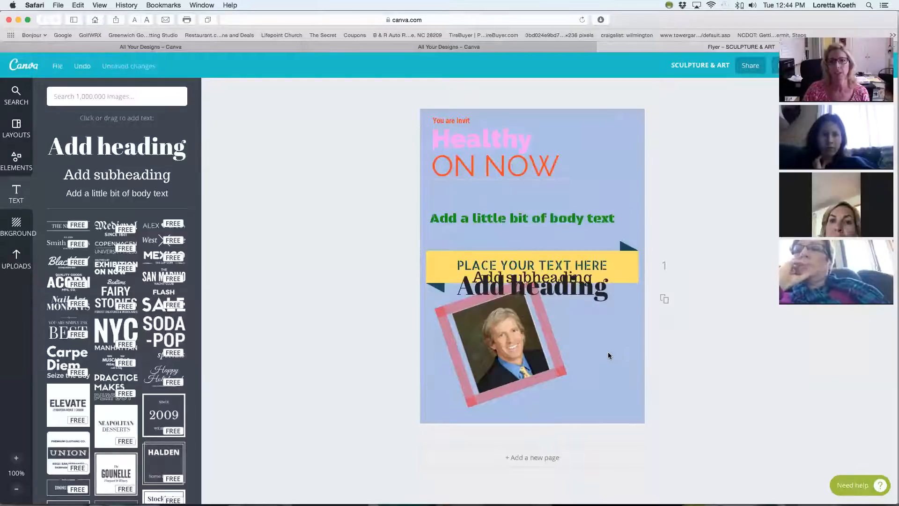
Tilt the green body text line slightly counterclockwise and move it below the portrait at the flyer's bottom edge.
click(524, 221)
mouse_move(523, 242)
mouse_down()
mouse_move(549, 240)
mouse_move(554, 220)
mouse_move(563, 222)
mouse_move(521, 231)
mouse_move(543, 220)
mouse_move(523, 240)
mouse_move(518, 209)
mouse_move(558, 220)
mouse_move(518, 201)
mouse_move(561, 121)
mouse_move(532, 121)
mouse_move(531, 129)
mouse_move(517, 404)
mouse_up()
click(566, 241)
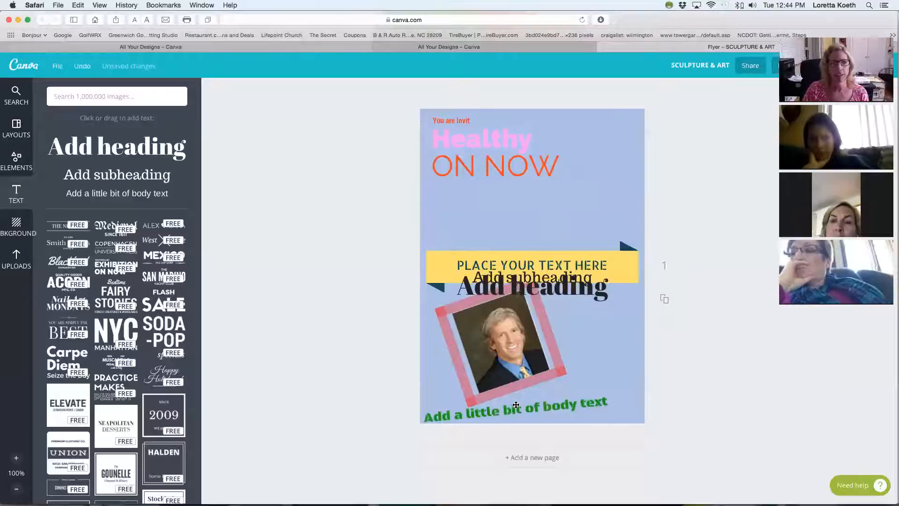
Look through the previously uploaded images for pictures that could be used on the flyer.
click(16, 261)
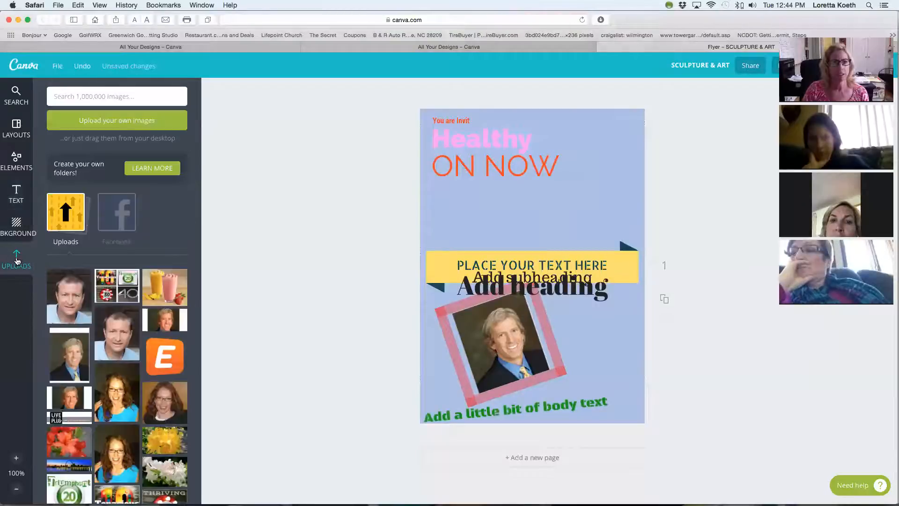
scroll(159, 374, down, 10)
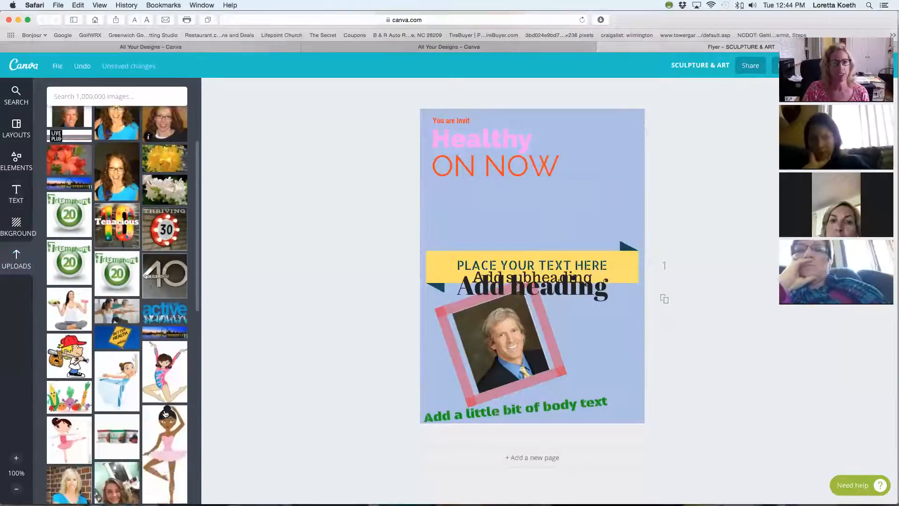
scroll(165, 413, down, 8)
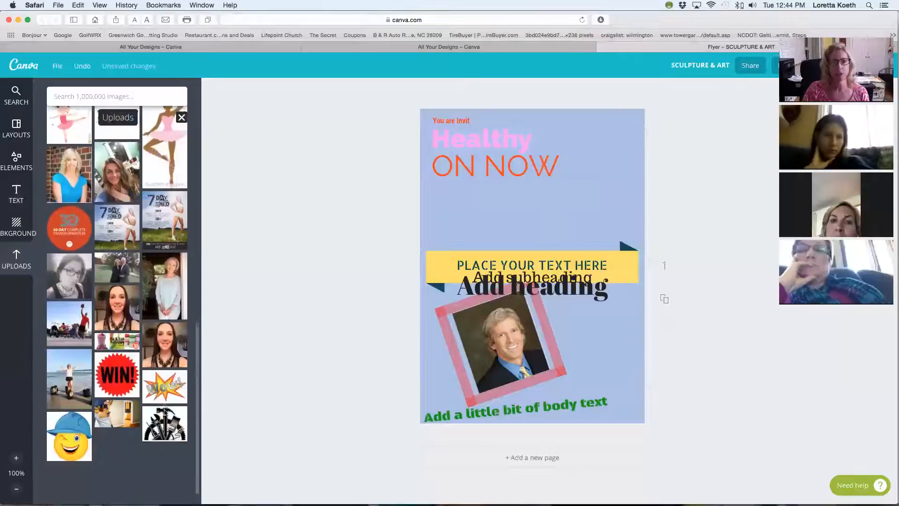
scroll(164, 406, down, 10)
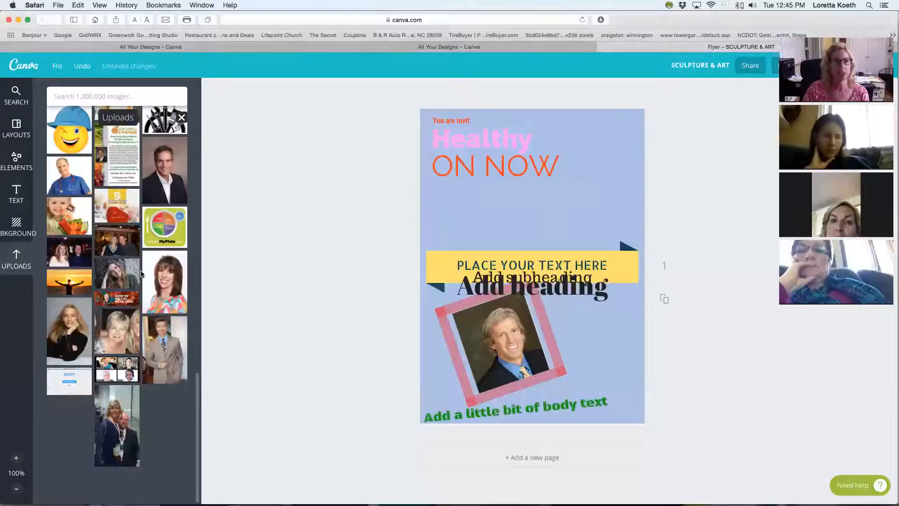
scroll(141, 274, up, 5)
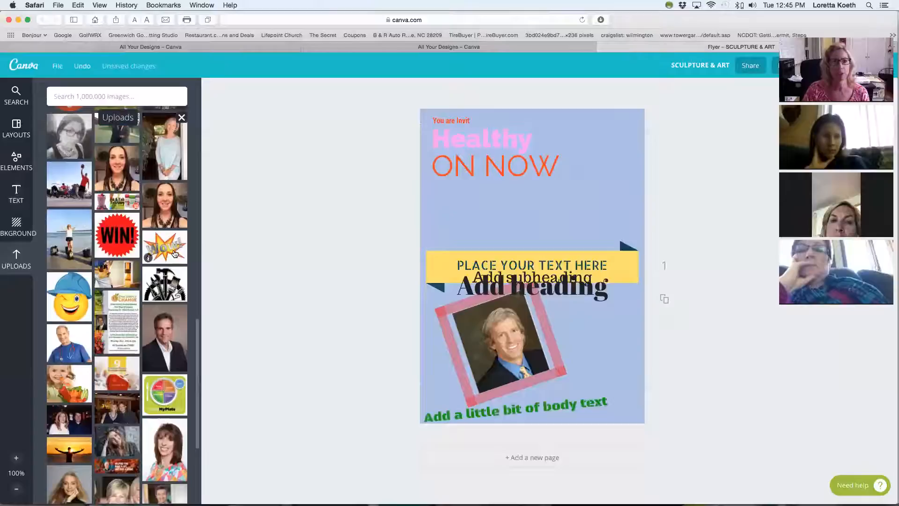
scroll(170, 281, up, 4)
scroll(170, 285, up, 2)
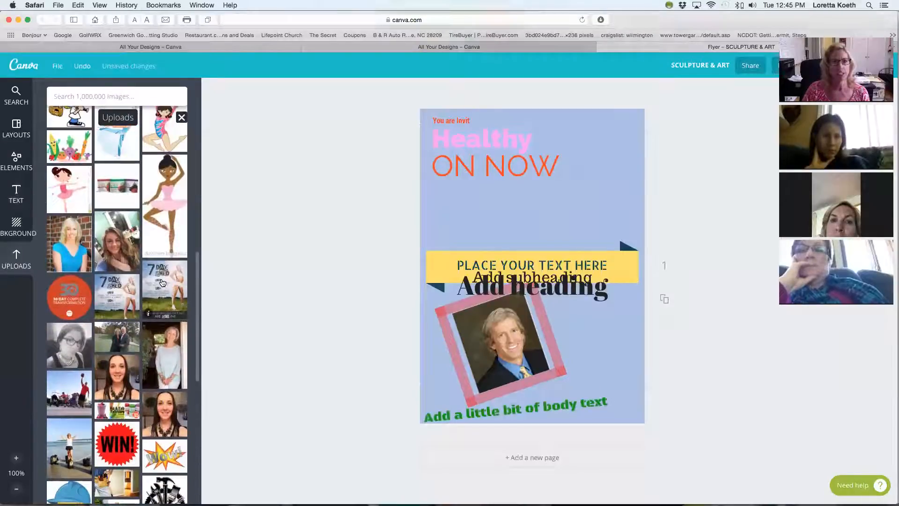
scroll(148, 305, up, 7)
scroll(148, 305, up, 9)
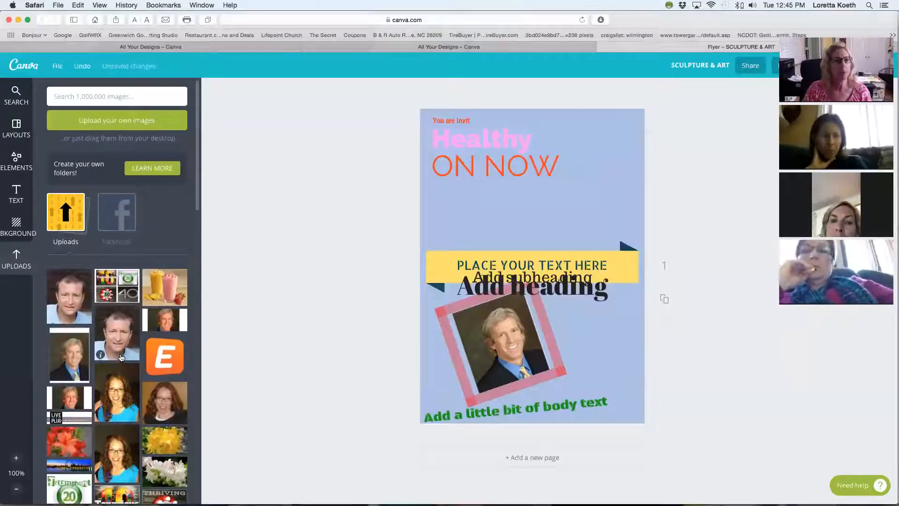
Search the Canva image library for "fruits and vegetables" and browse the pictures offered.
click(15, 97)
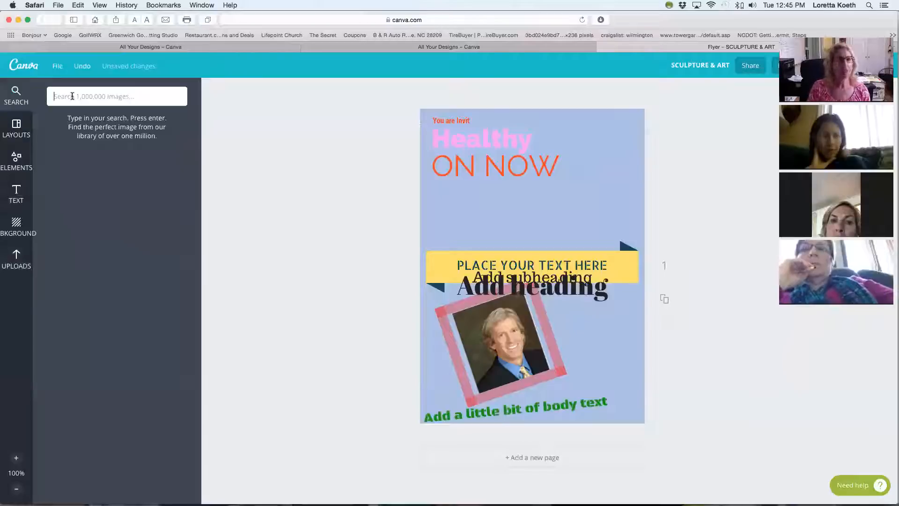
text(fruits and vegetables)
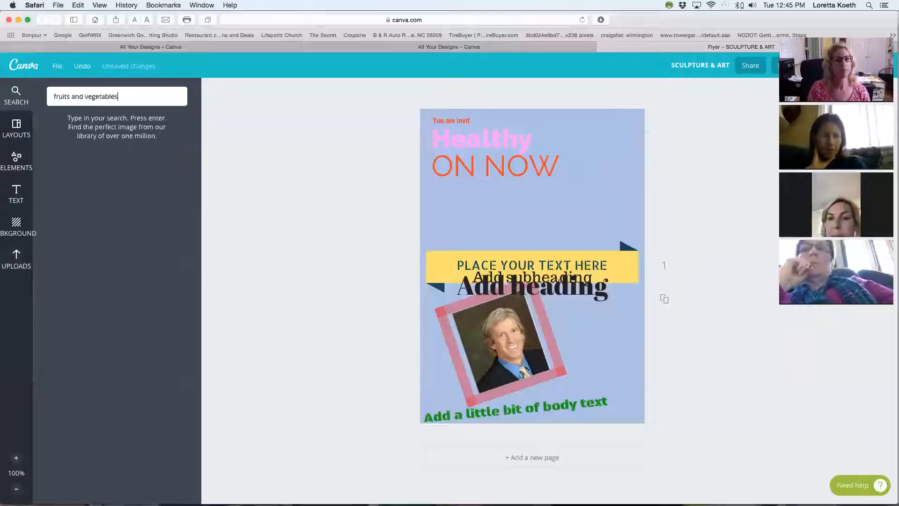
key(Return)
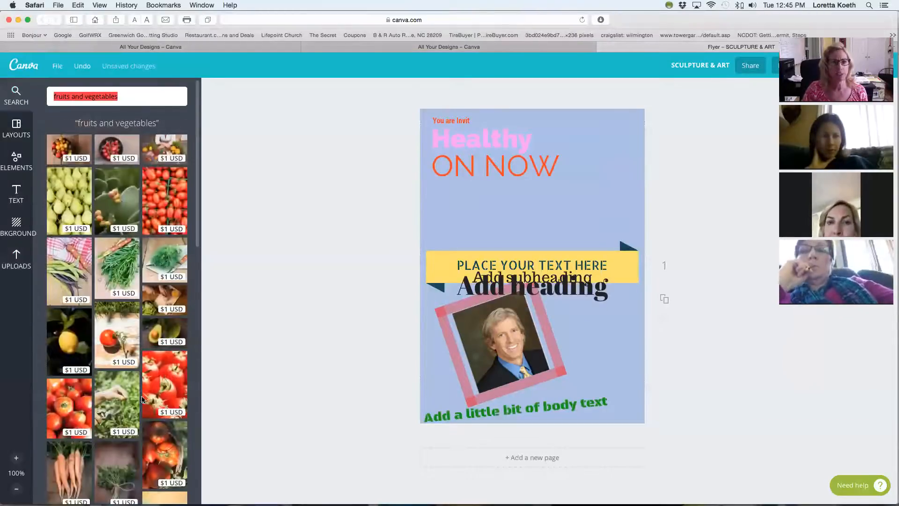
scroll(161, 390, down, 5)
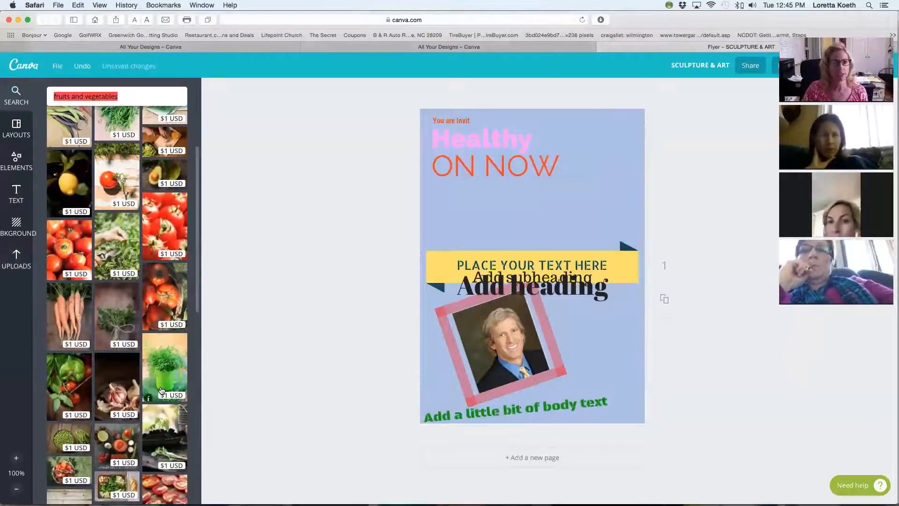
scroll(162, 390, down, 7)
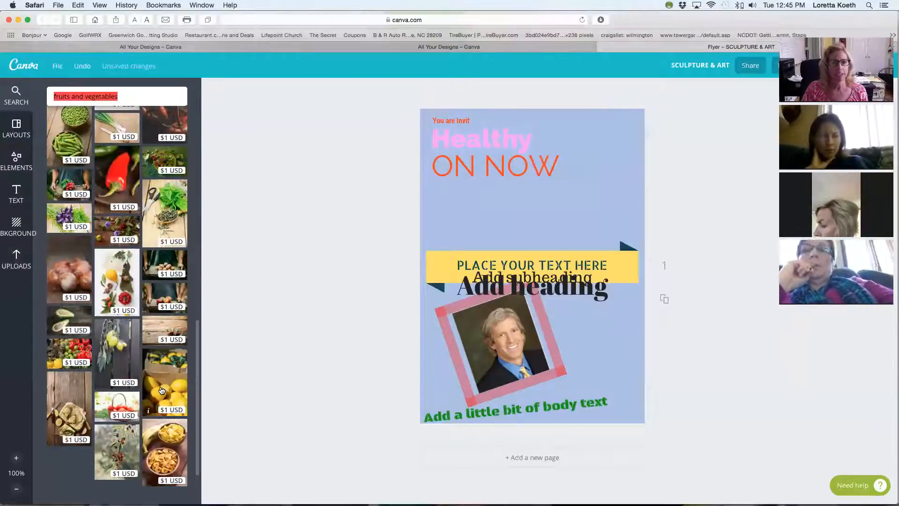
Open Google Images in a new browser window and search for "fruits and vegetables".
click(58, 5)
click(69, 16)
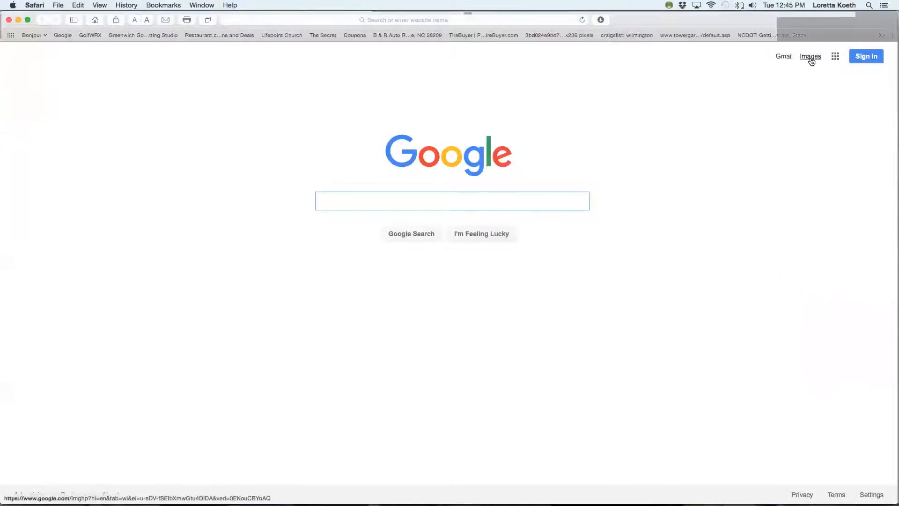
click(811, 57)
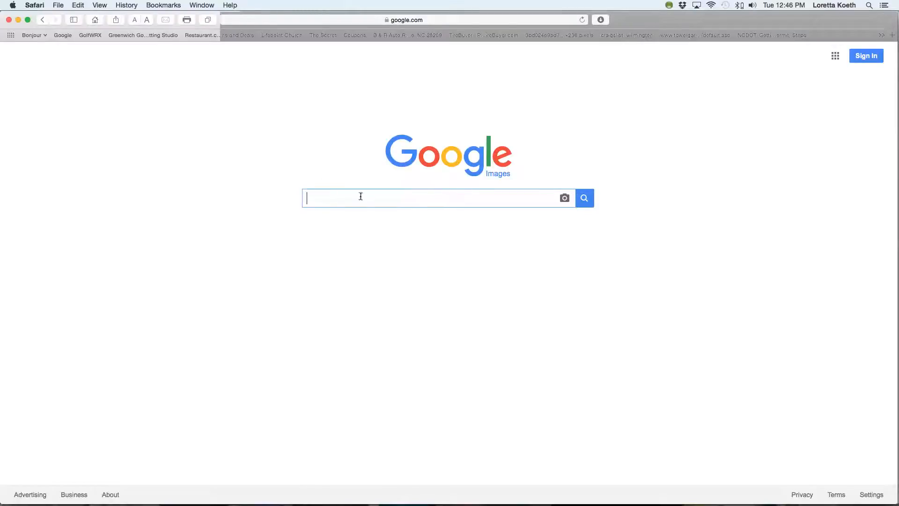
text(fruits and vegetab)
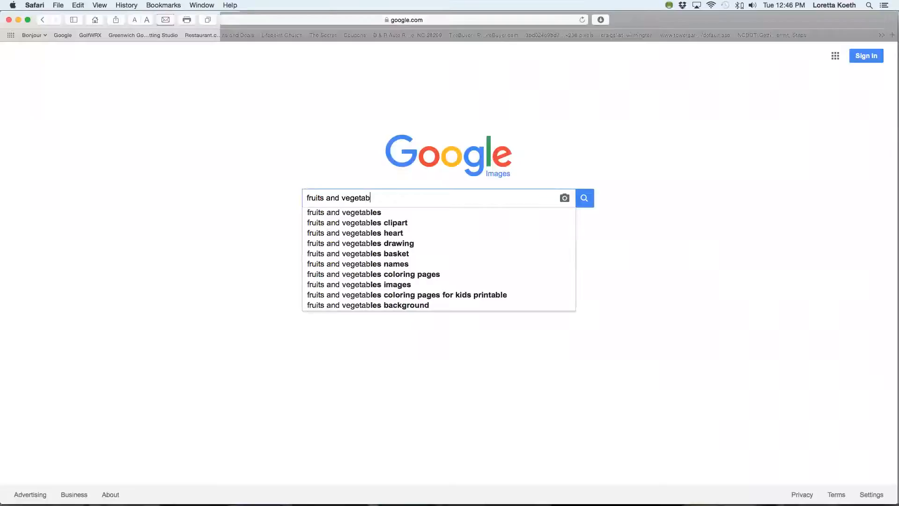
text(les)
key(Return)
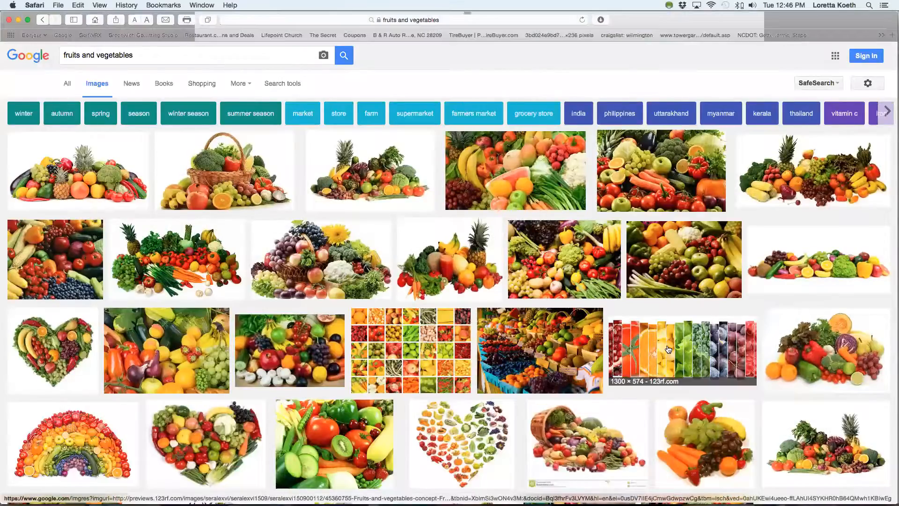
Save the thespiritscience.net picture of a heart made of separate fruits and vegetables to Downloads, and close the image search window.
scroll(669, 349, down, 2)
scroll(468, 227, down, 6)
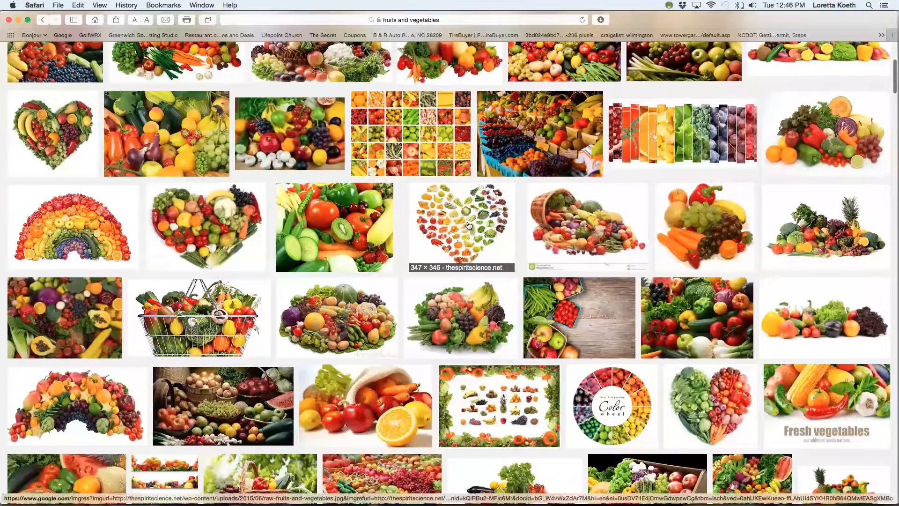
click(457, 222)
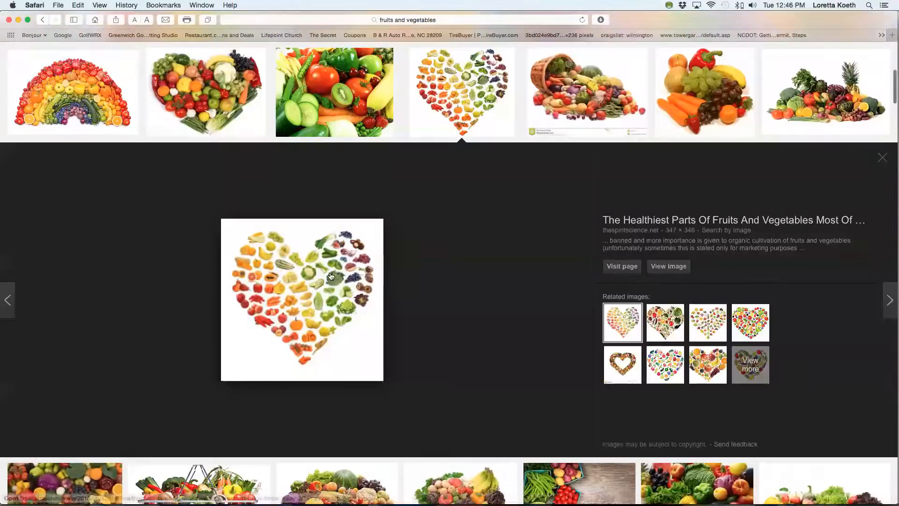
right_click(278, 278)
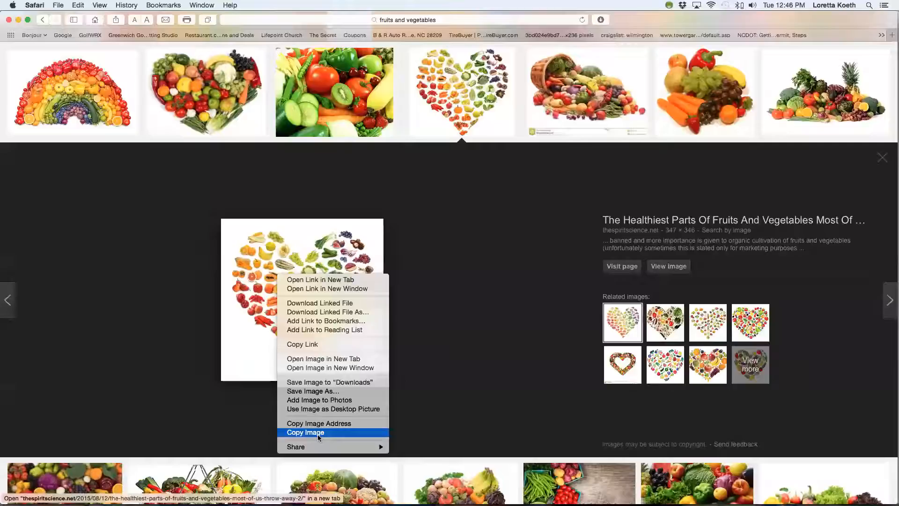
click(335, 382)
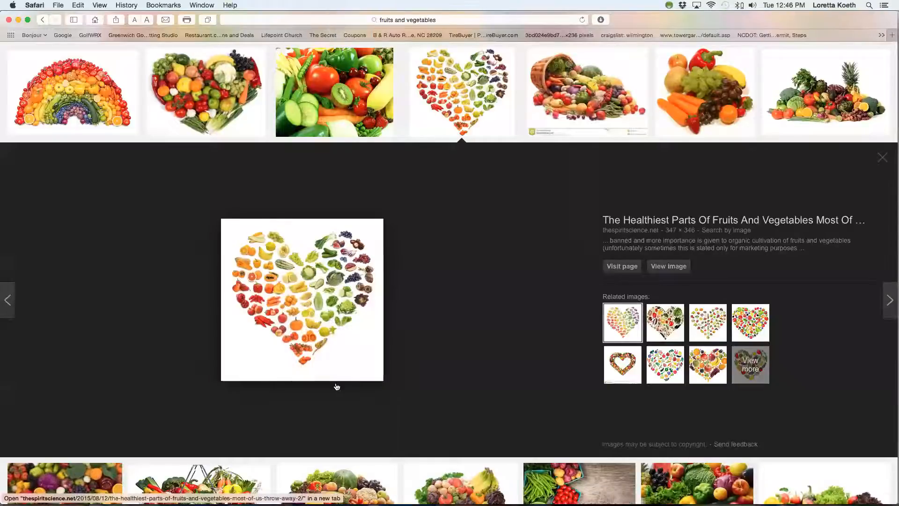
click(61, 6)
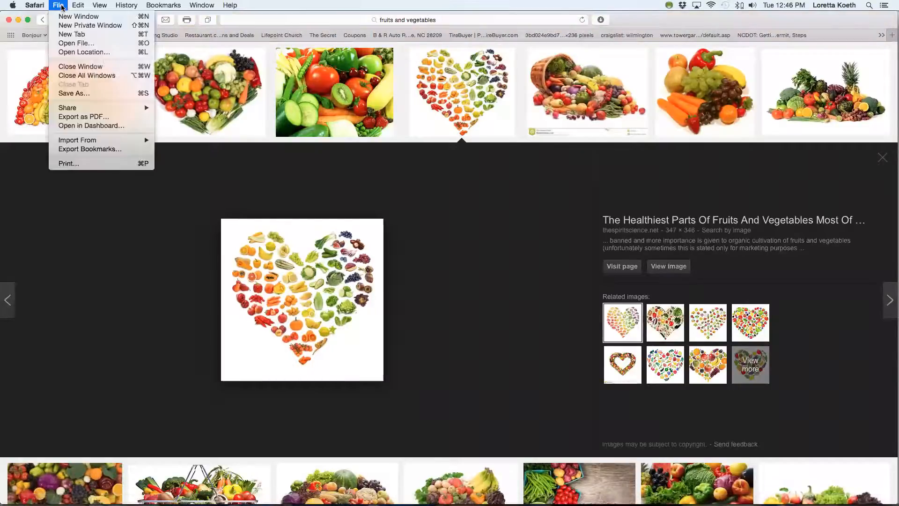
click(78, 67)
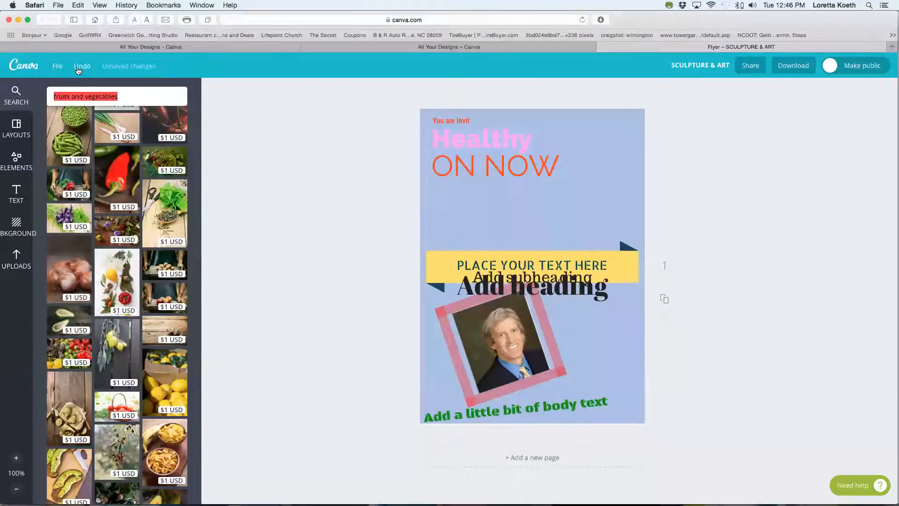
Upload raw-fruits-and-vegetables.jpg from the Downloads folder to the Canva image uploads.
click(16, 259)
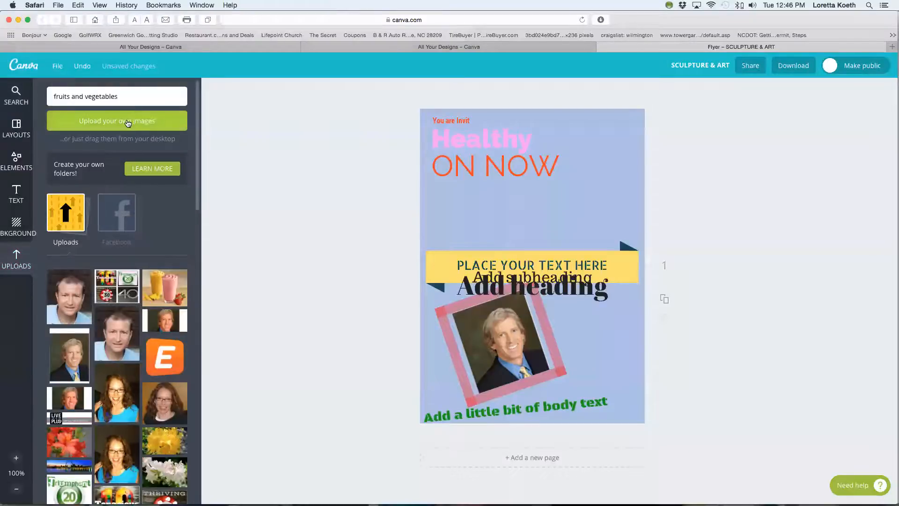
click(126, 123)
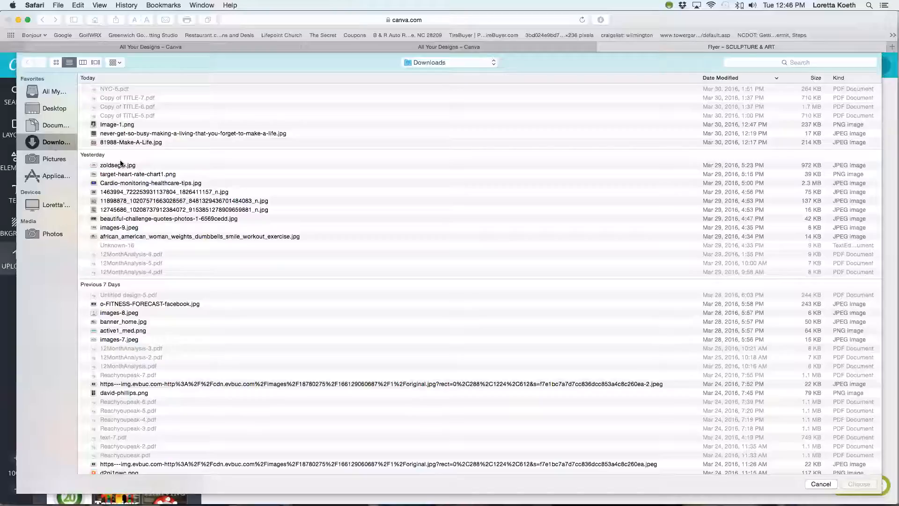
scroll(218, 257, down, 15)
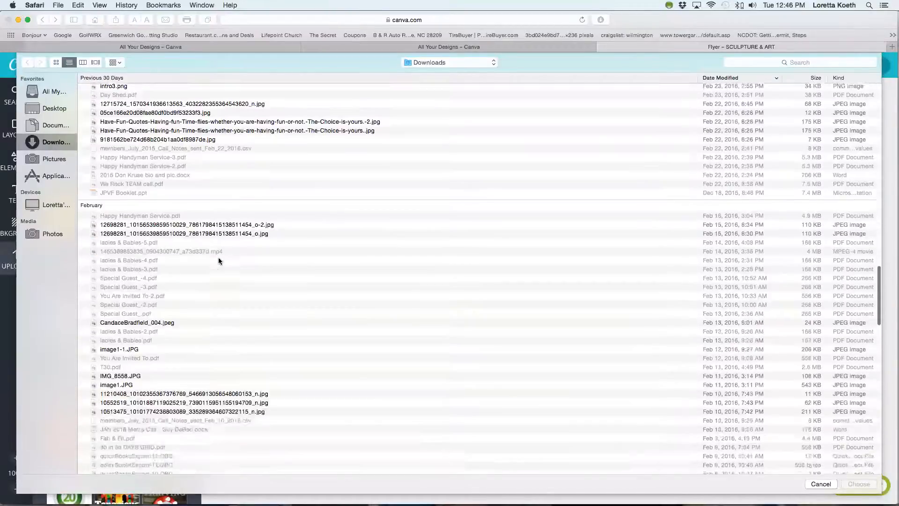
scroll(218, 258, down, 10)
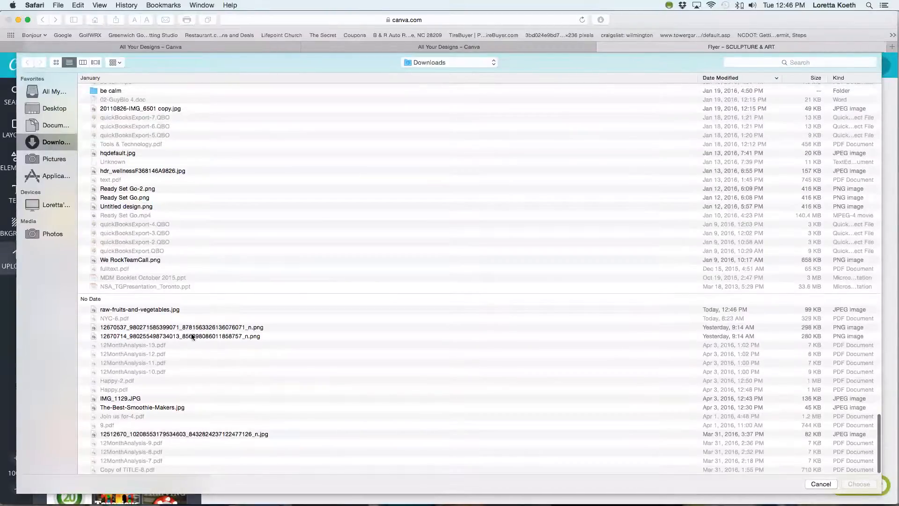
click(143, 310)
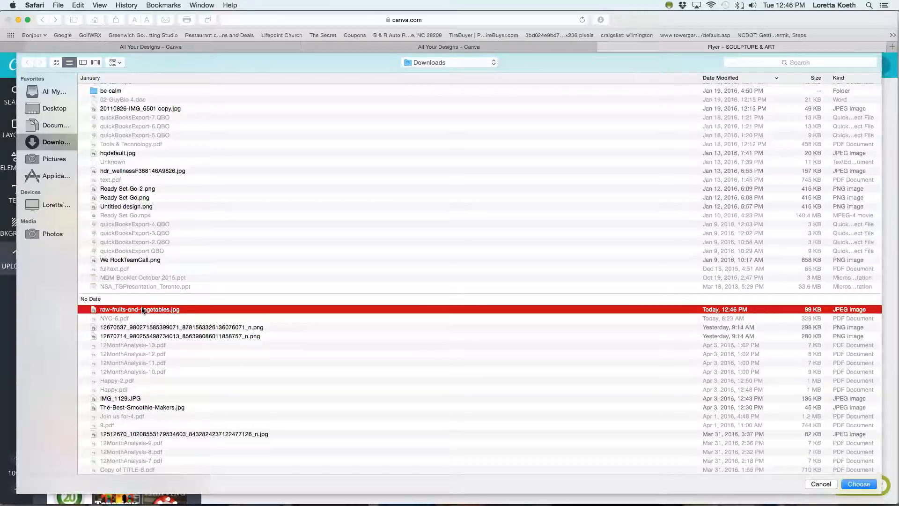
double_click(142, 310)
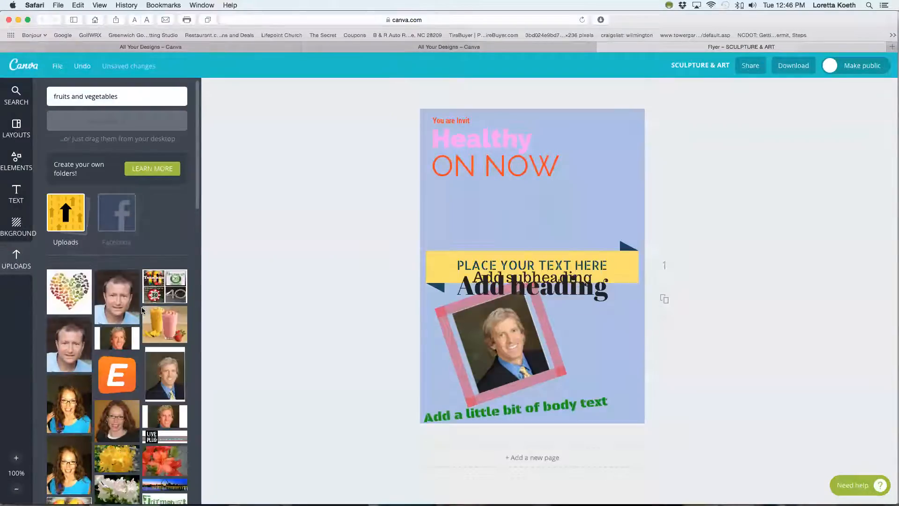
Add the uploaded fruit and vegetable heart to the flyer, shrink it and place it above the yellow banner's right end.
drag(55, 305, 573, 212)
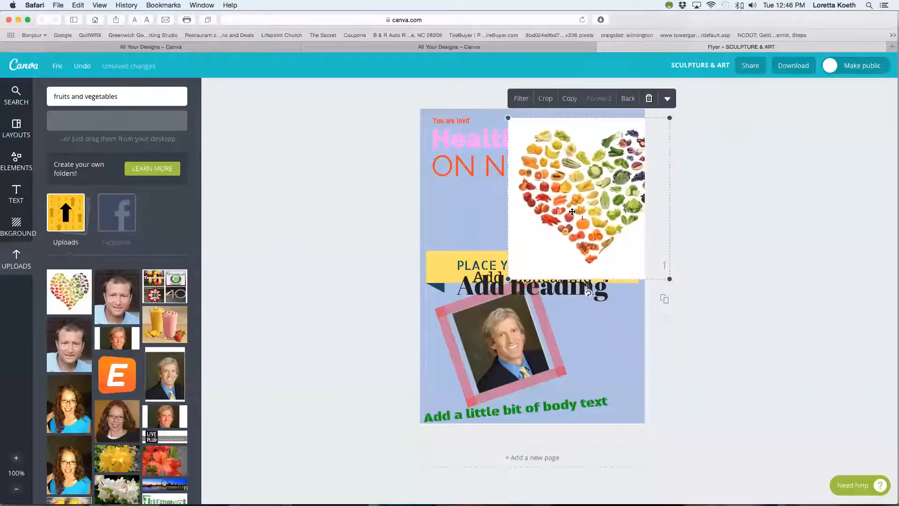
drag(675, 113, 579, 208)
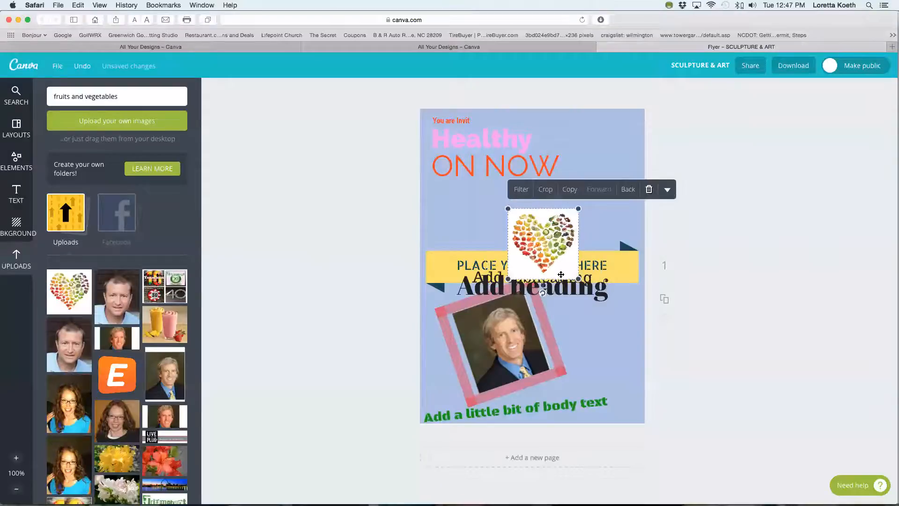
drag(562, 270, 618, 229)
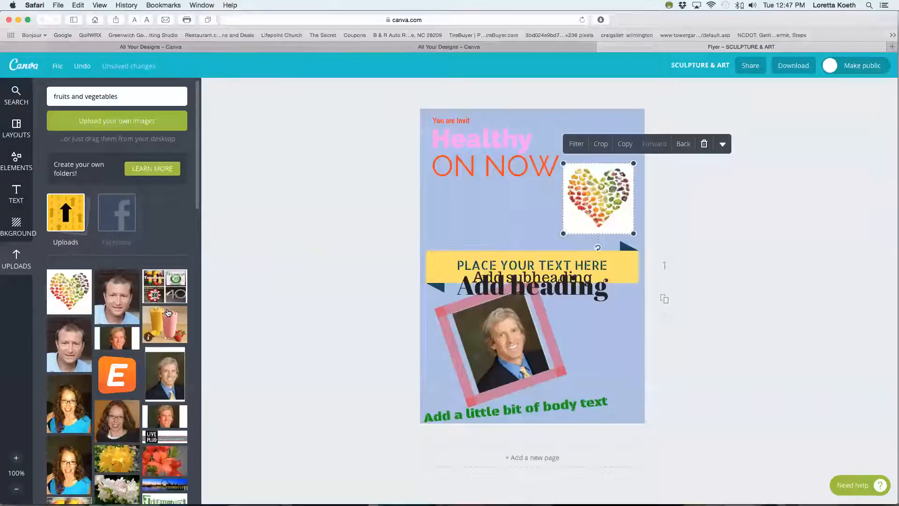
click(18, 229)
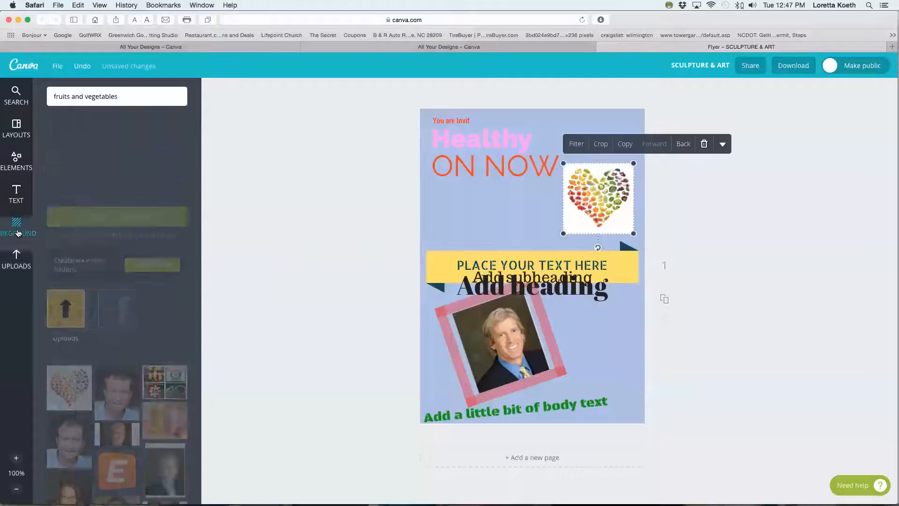
scroll(136, 364, down, 15)
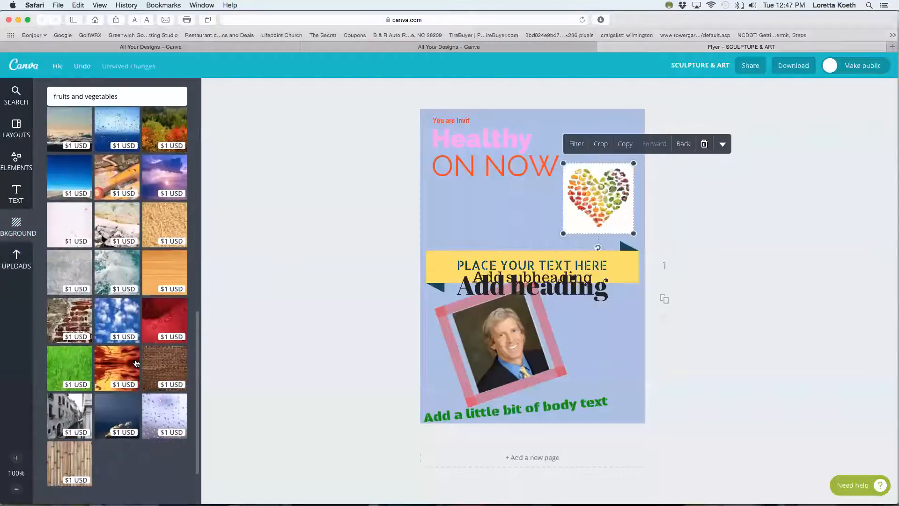
click(14, 192)
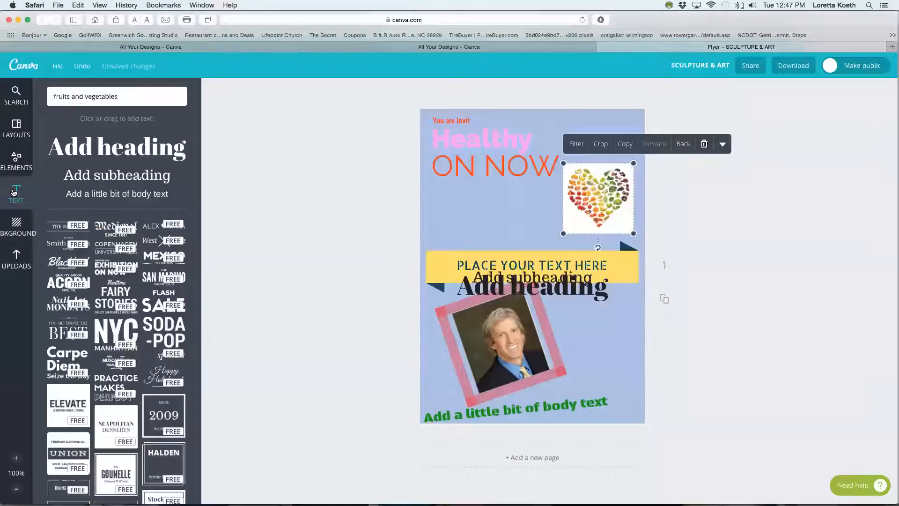
Leave the current flyer for the designs overview, open the "Join us for" flyer and look through both of its pages.
click(22, 64)
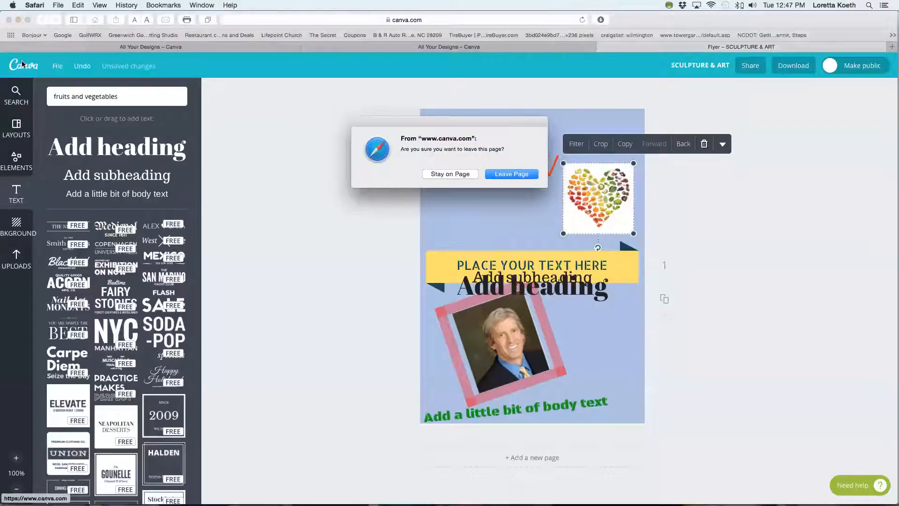
click(502, 175)
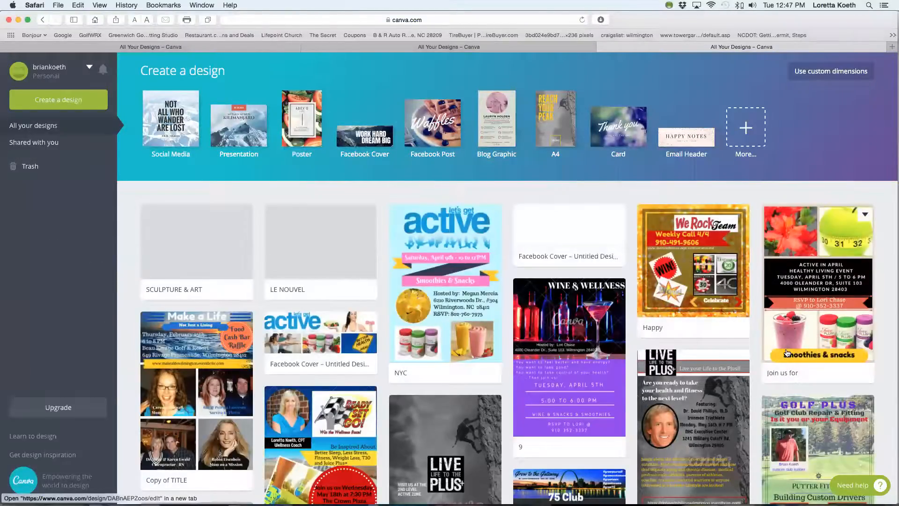
super+click(825, 291)
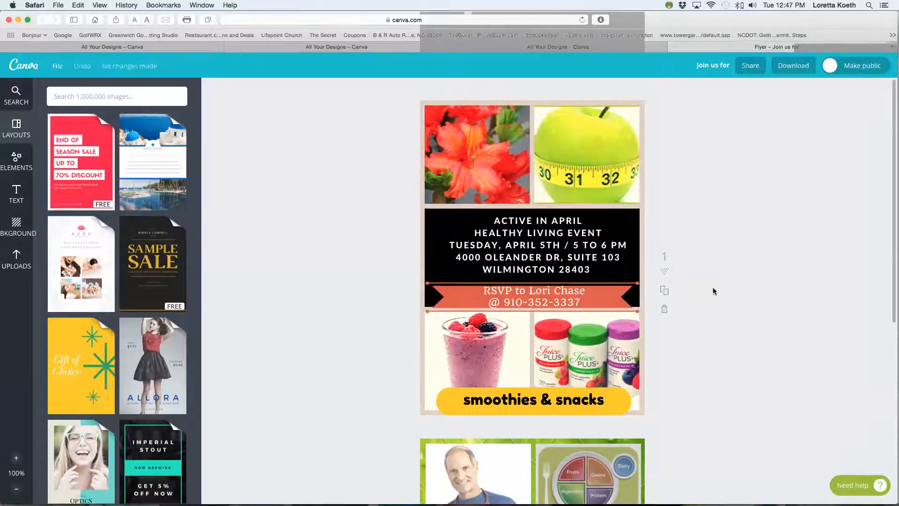
scroll(713, 289, down, 5)
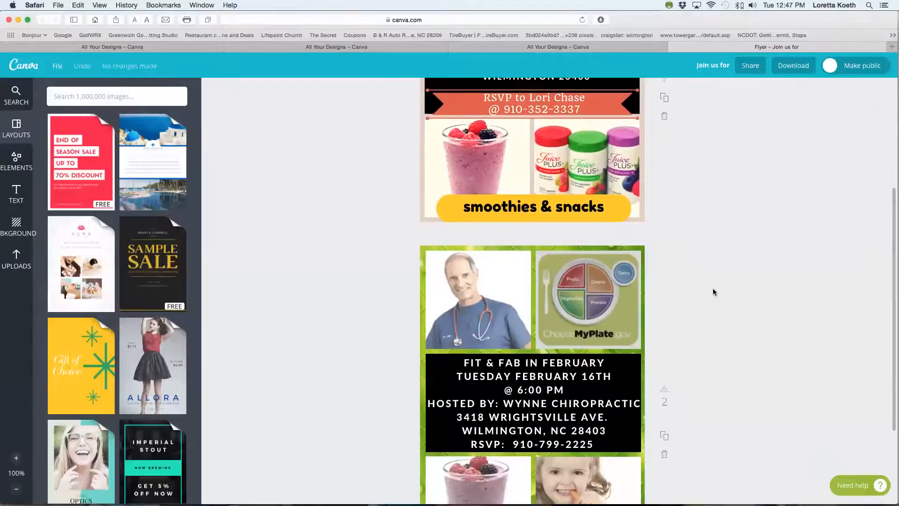
scroll(714, 291, down, 3)
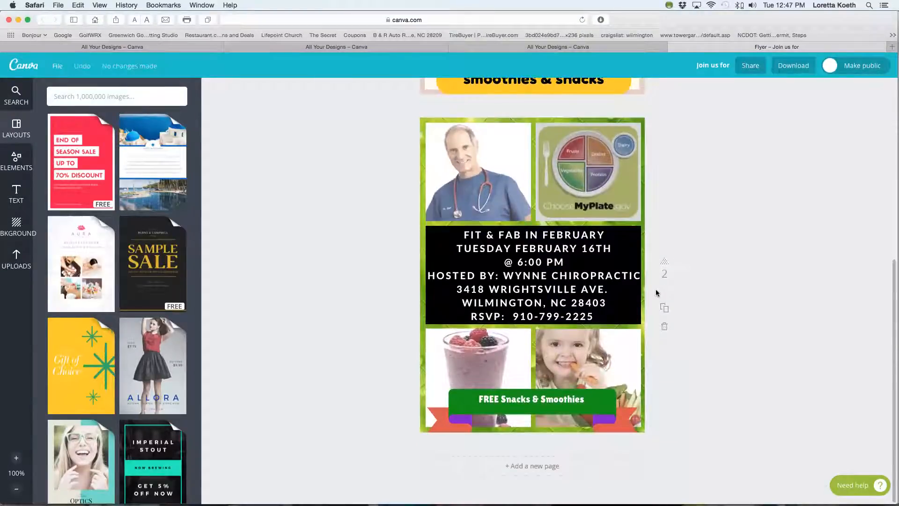
scroll(706, 271, up, 7)
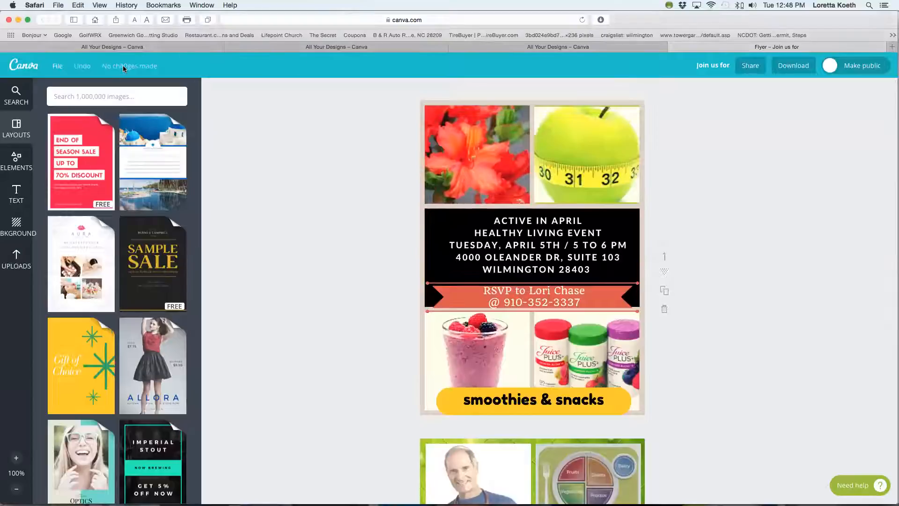
Close the "Join us for" flyer and the other open Canva pages, including the browser window that holds them.
click(675, 47)
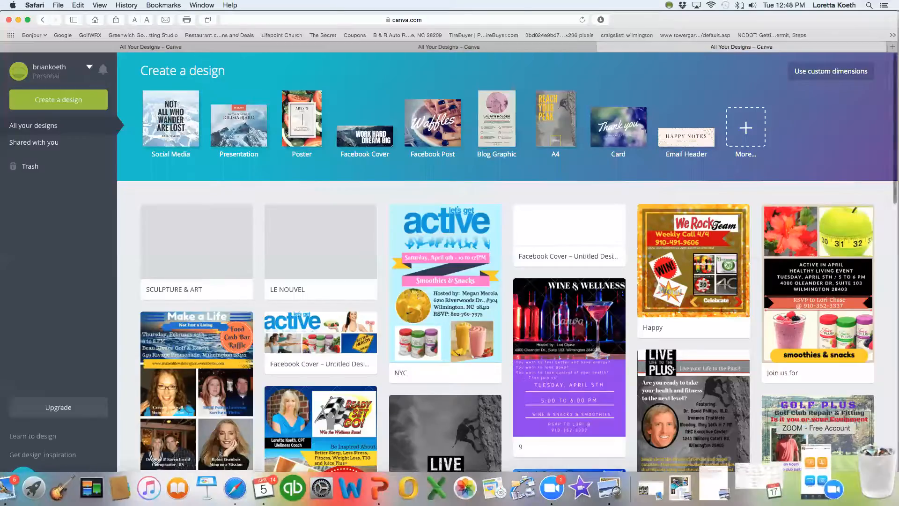
click(601, 47)
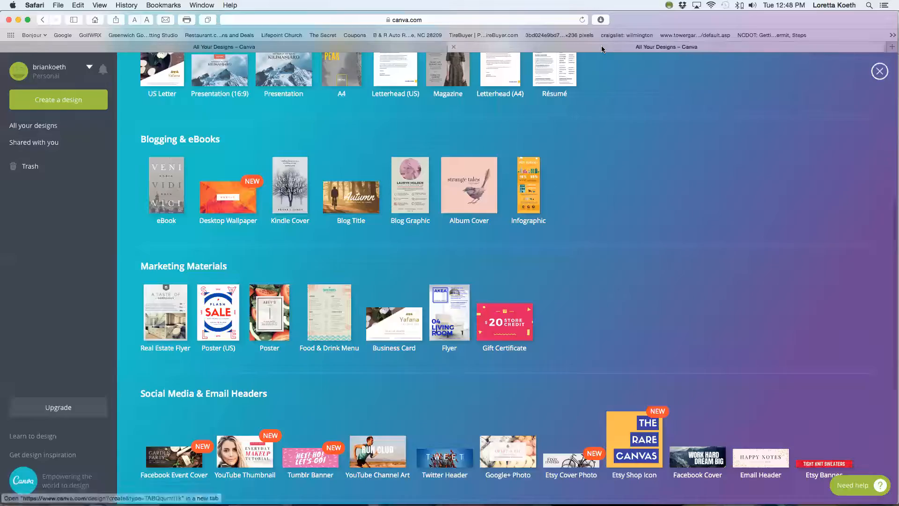
click(454, 47)
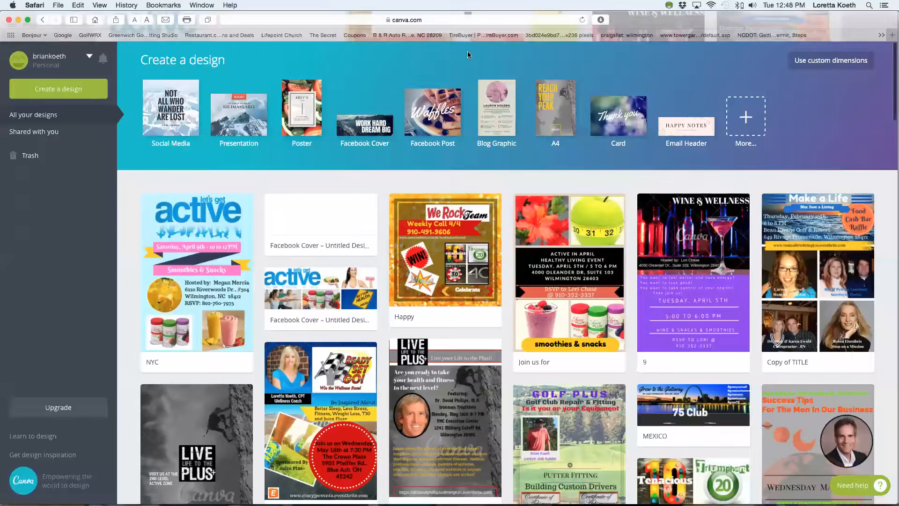
click(58, 6)
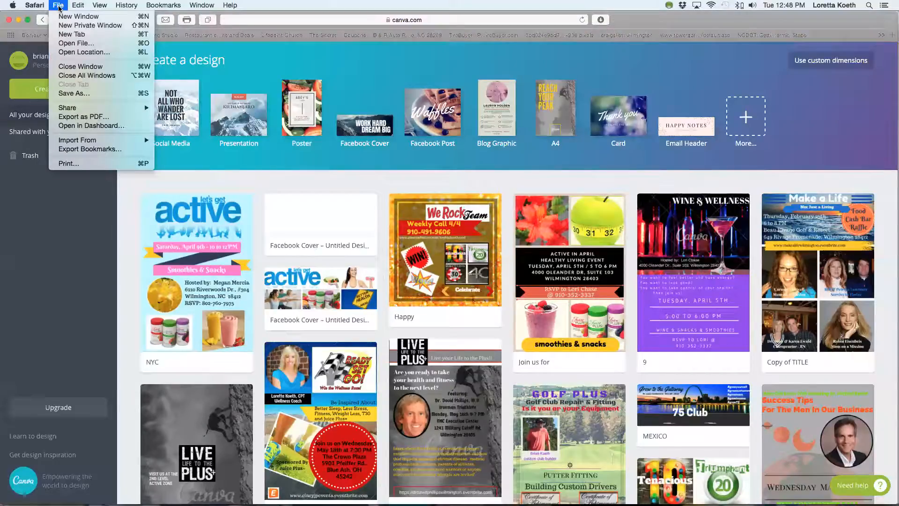
click(80, 66)
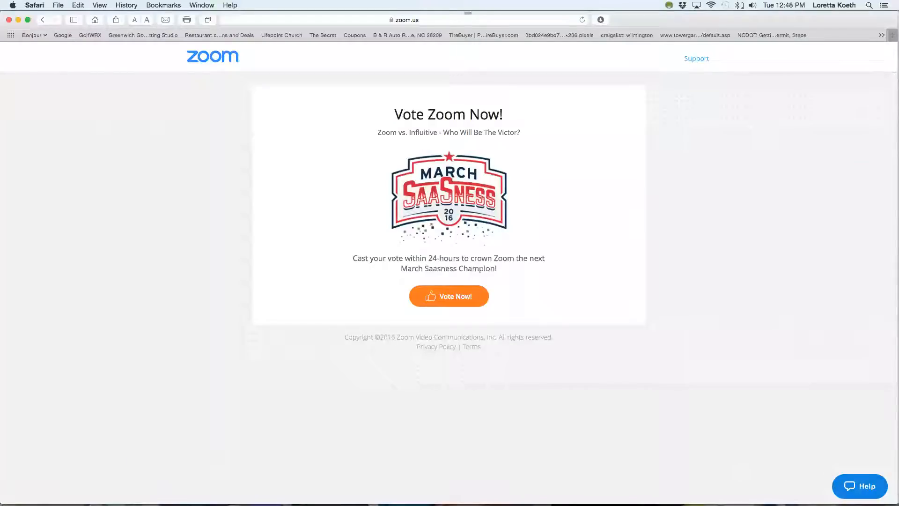
Switch to Zoom by restoring its minimized main window.
mouse_move(756, 492)
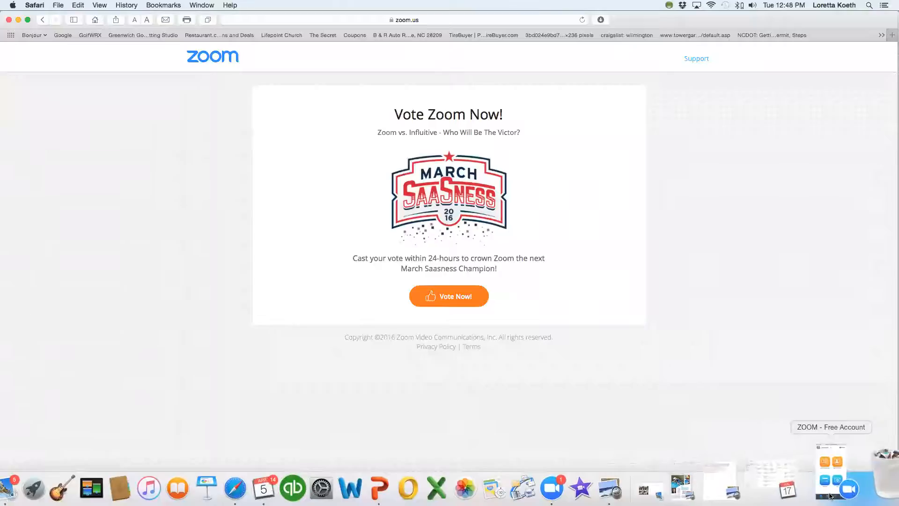
click(825, 487)
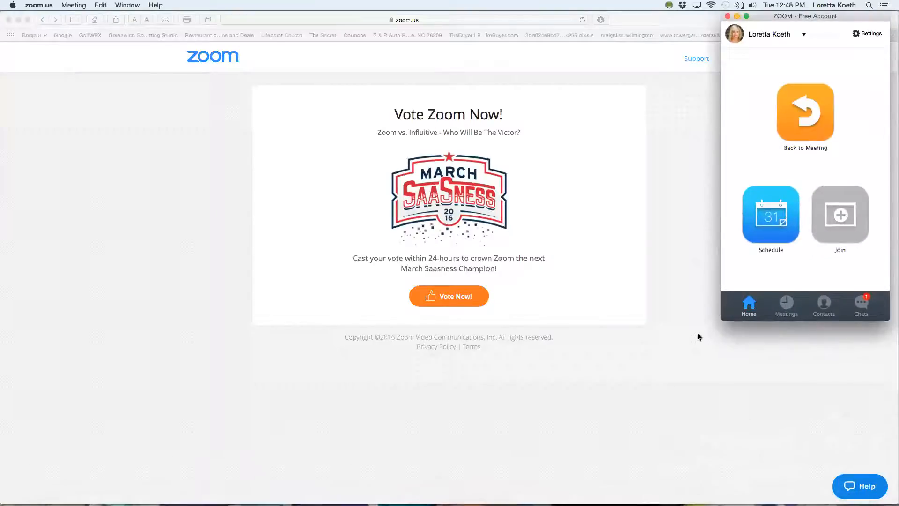
mouse_move(813, 492)
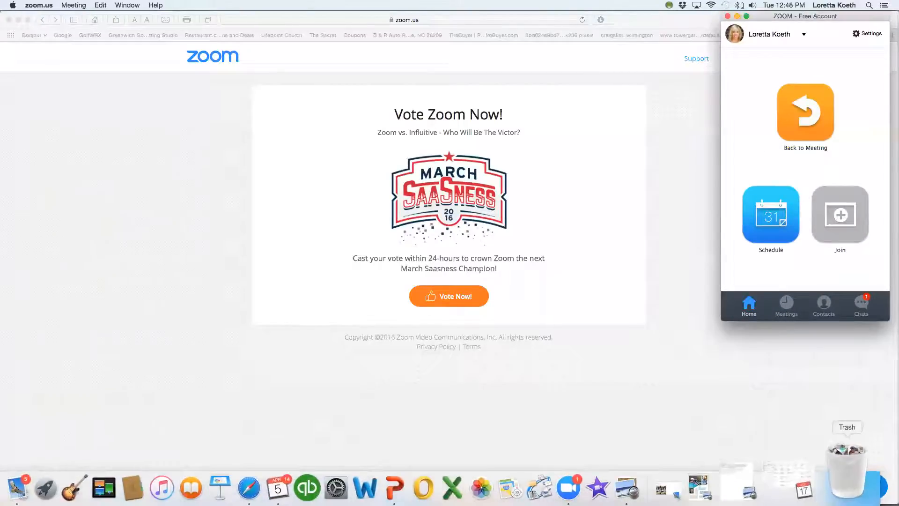